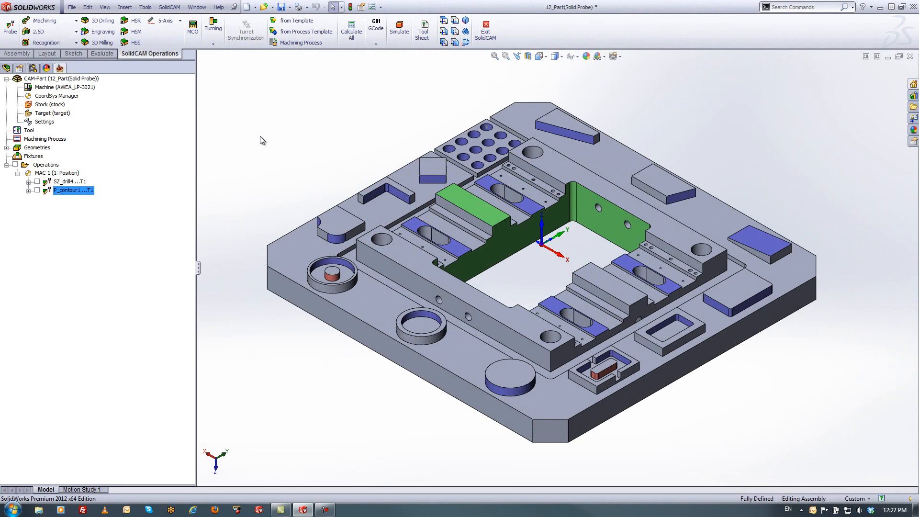
click(10, 26)
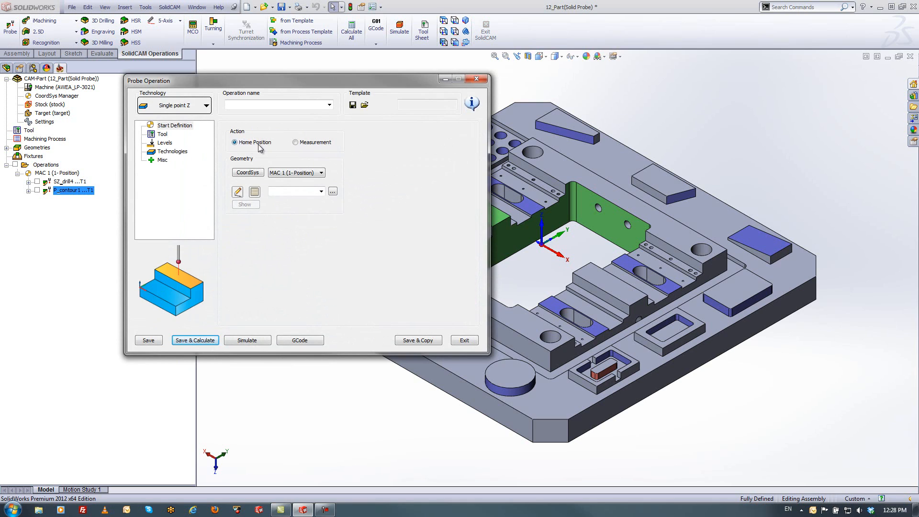
click(297, 143)
click(476, 80)
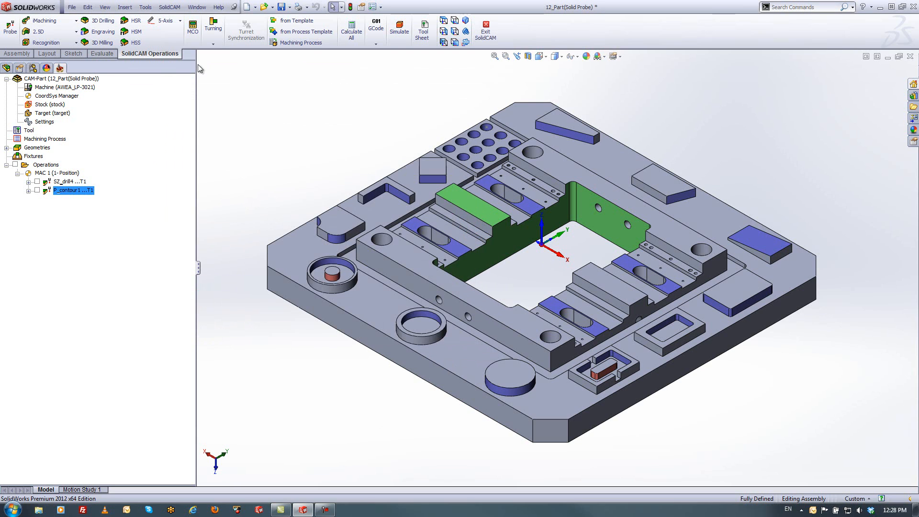
Examine the default probe tolerances in the SolidCAM settings, leaving them as they are
click(169, 8)
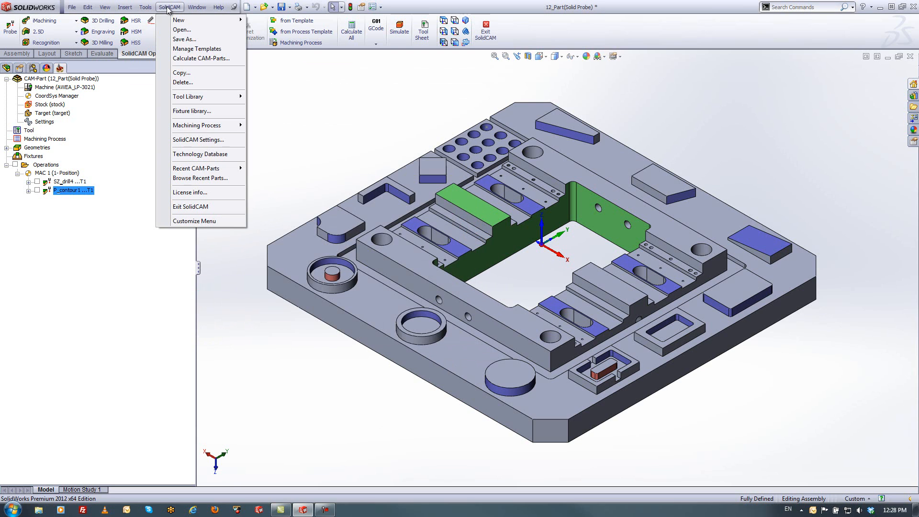
click(201, 140)
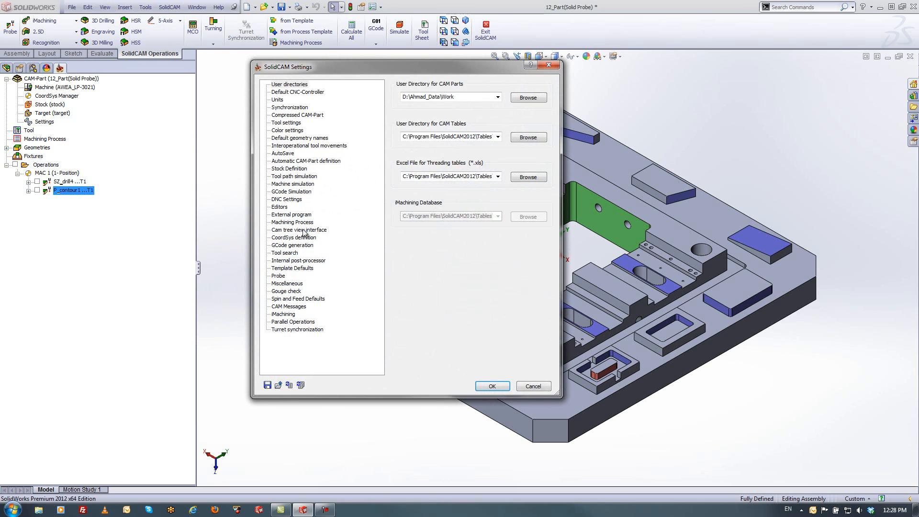
click(279, 276)
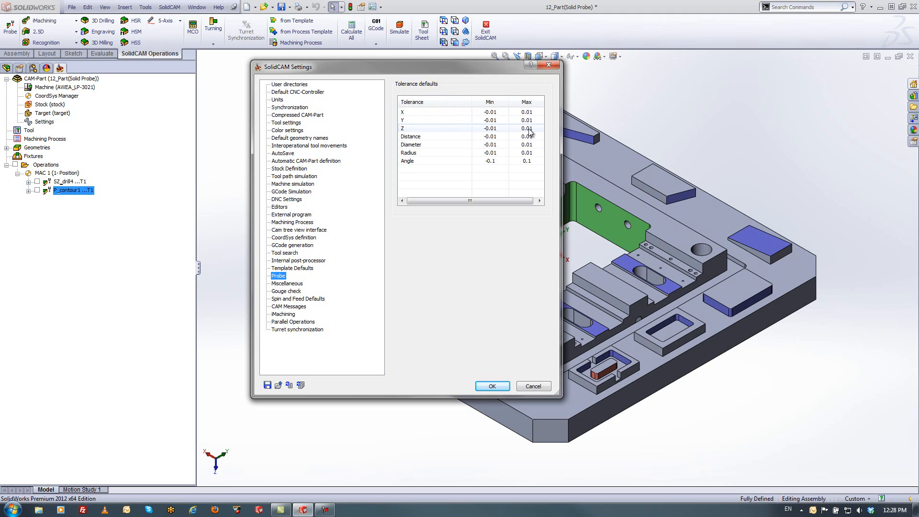
click(530, 384)
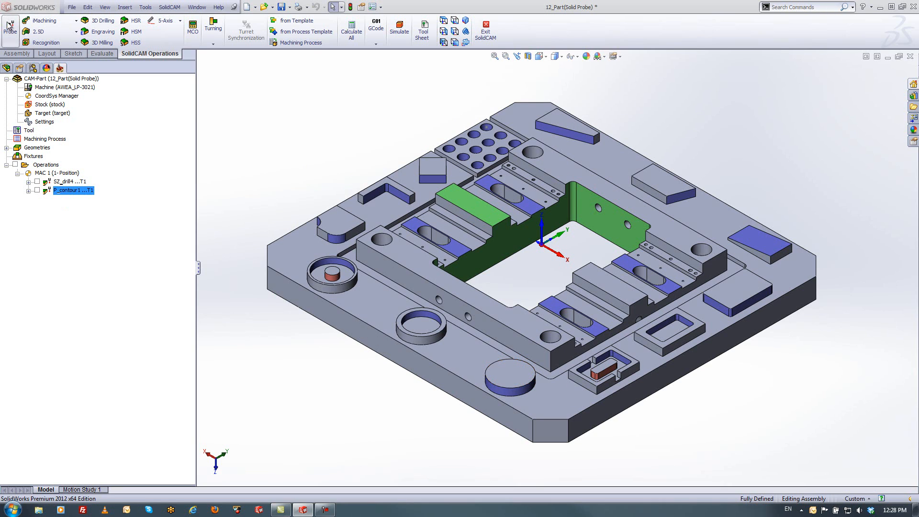
Start a new Single point Z probe operation with the Measurement action
click(10, 29)
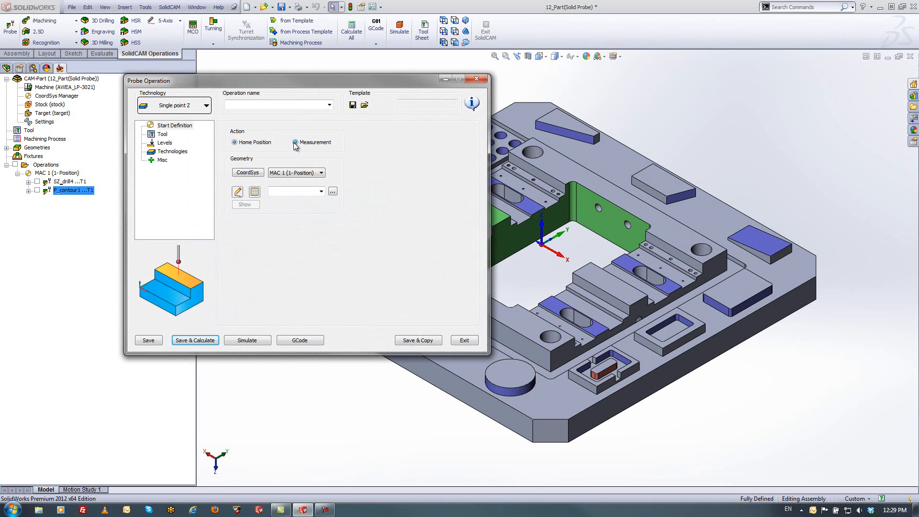
click(295, 143)
drag(316, 84, 266, 74)
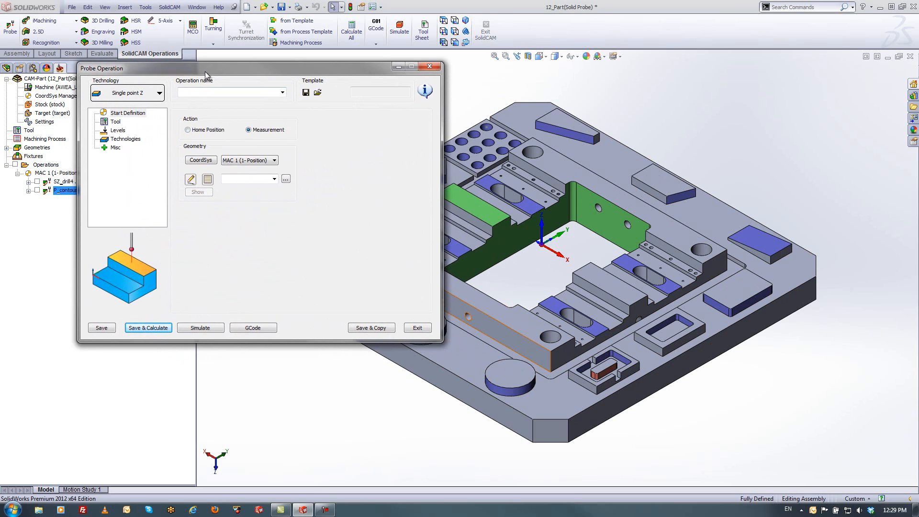
drag(204, 70, 352, 72)
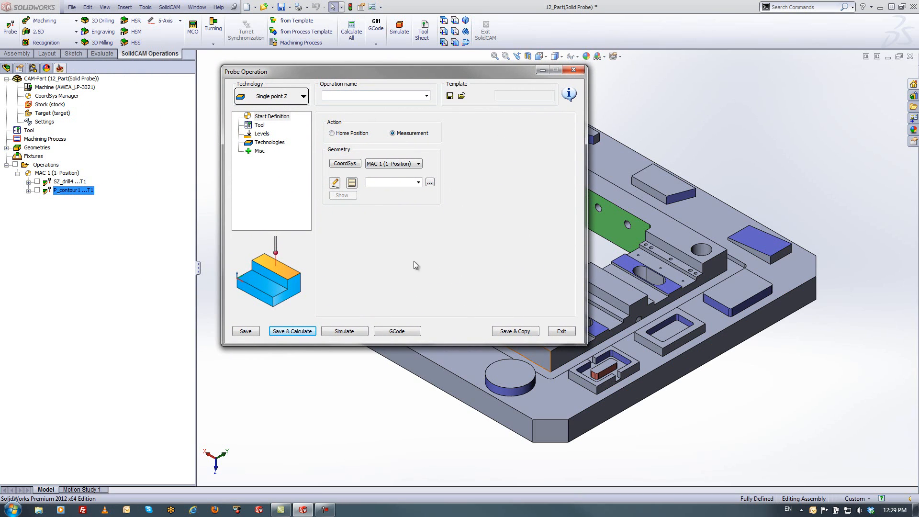
Define the point geometry drill11 with one picked position on the frame's upper face, beside the large hole at its front corner
click(352, 183)
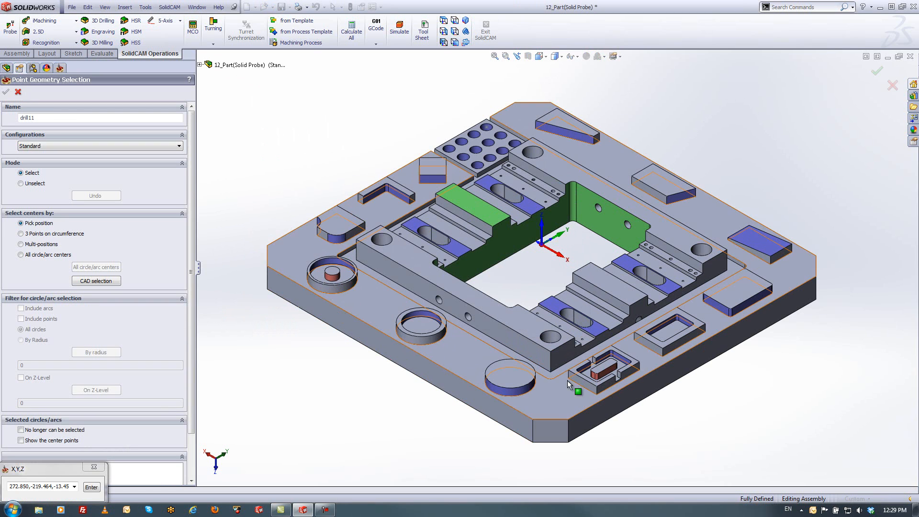
scroll(661, 368, down, 5)
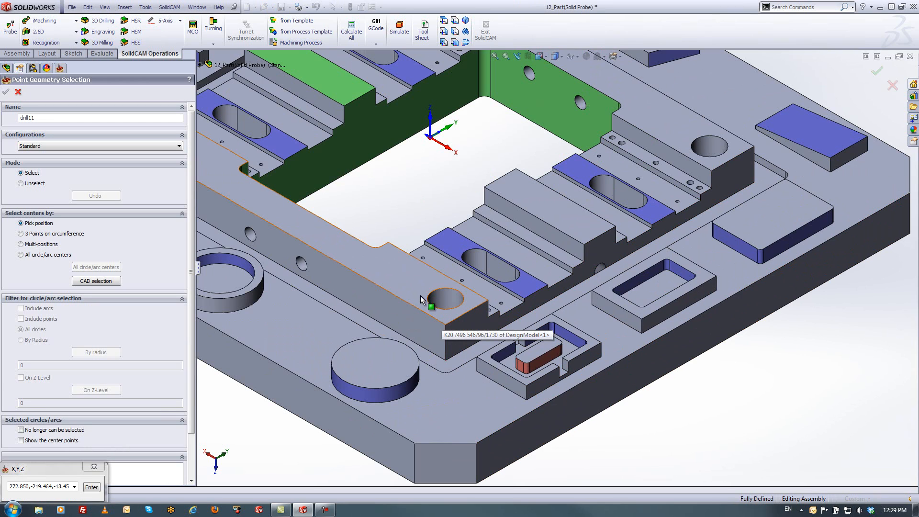
click(444, 314)
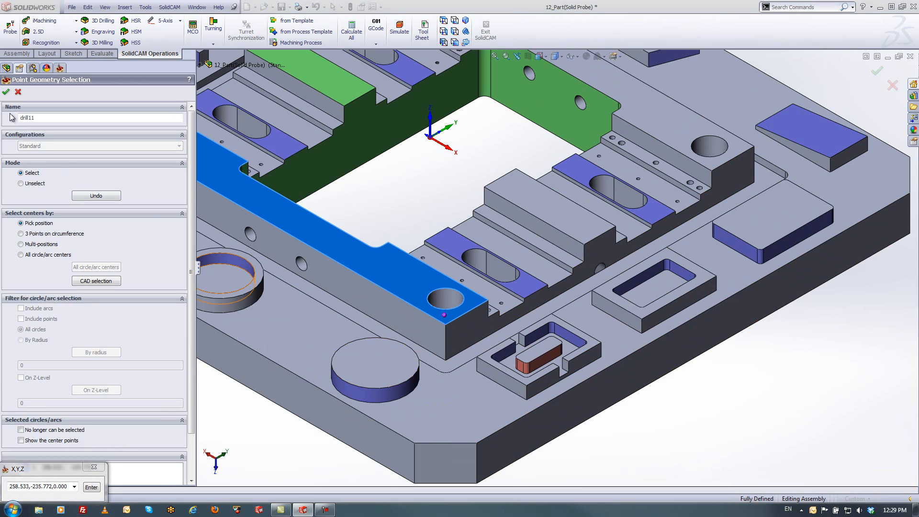
click(6, 92)
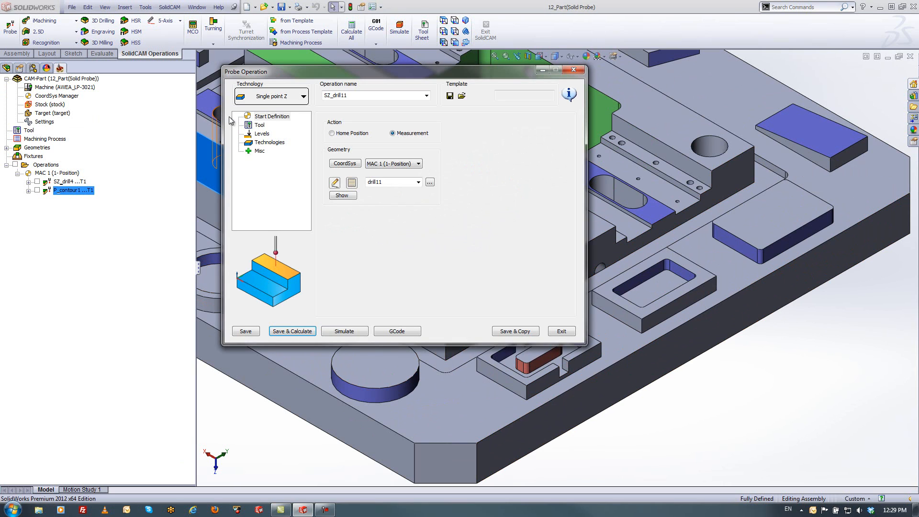
Assign the 6 mm PROBE, tool number 1, to the probe operation
click(265, 126)
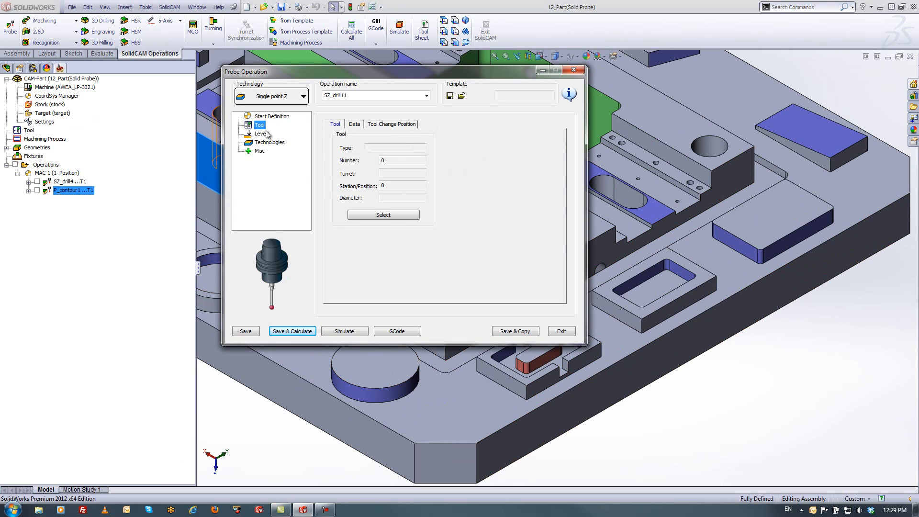
click(383, 213)
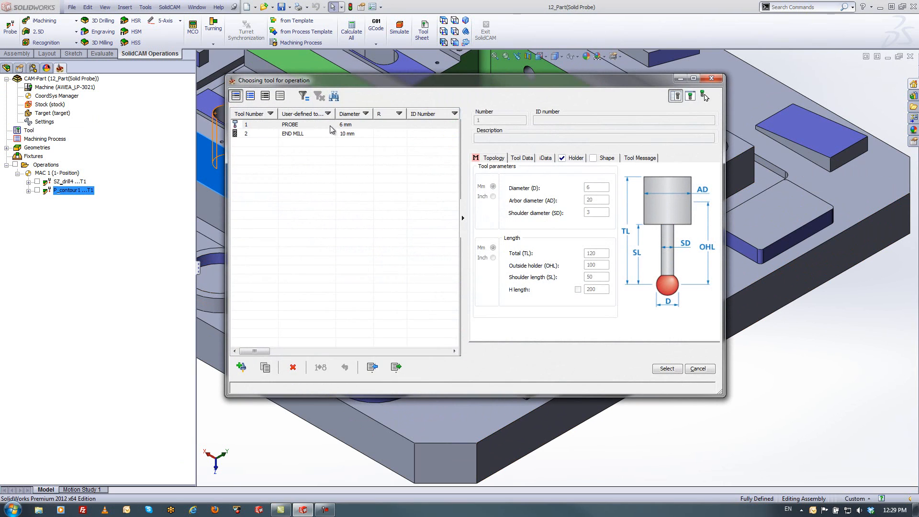
click(329, 126)
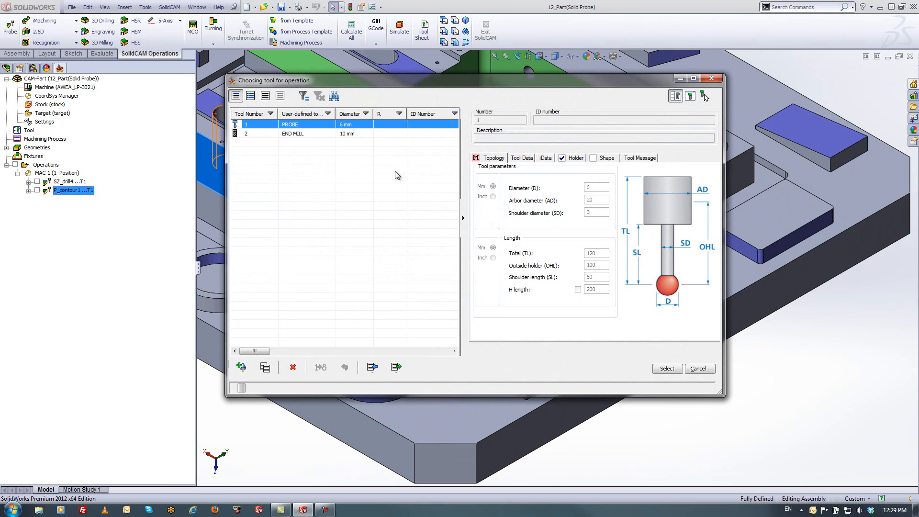
click(666, 368)
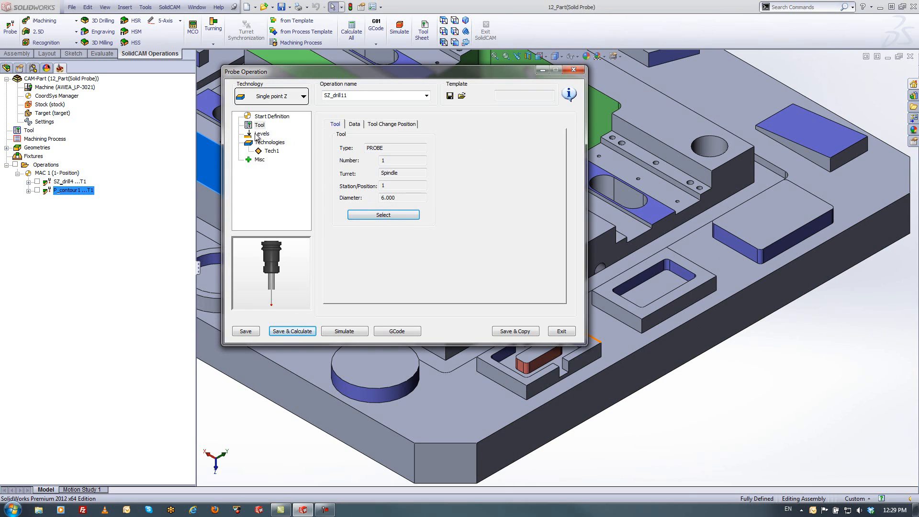
Preview the Tech1 probing tool path on the model and inspect it at the picked point
click(262, 134)
click(269, 152)
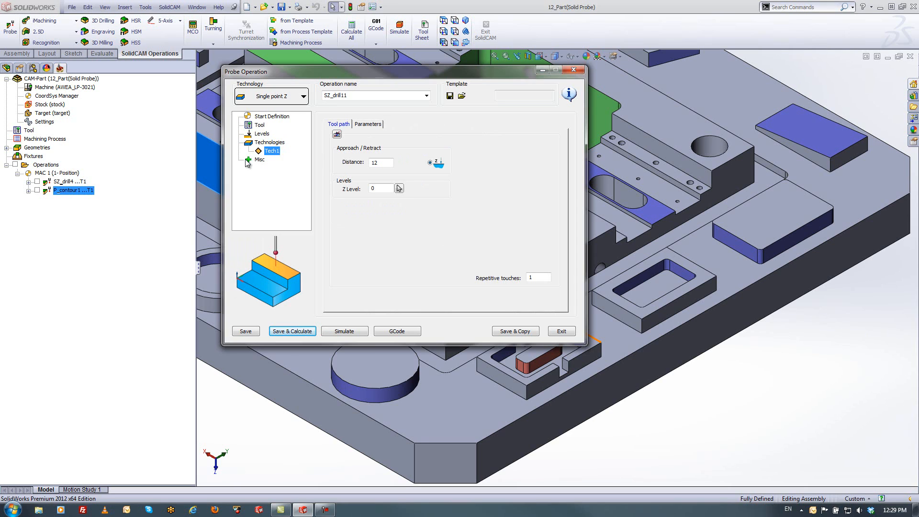
drag(398, 71, 199, 85)
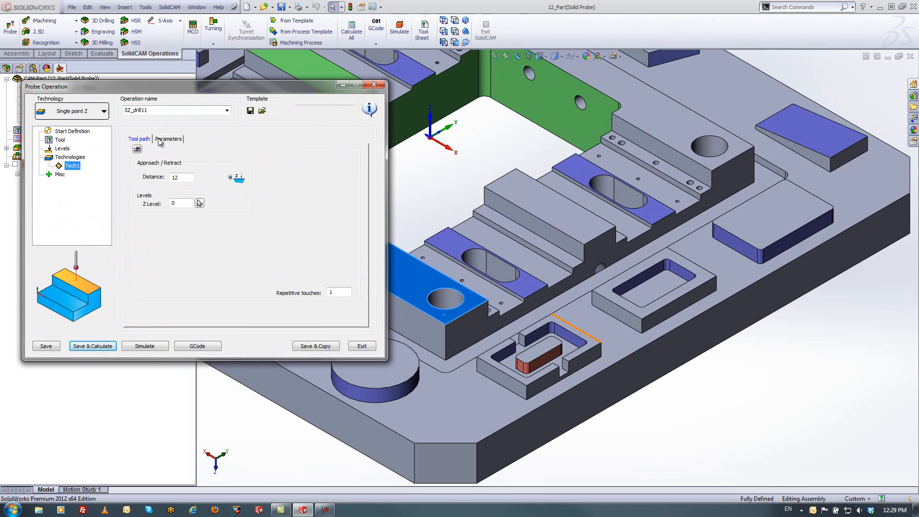
click(136, 150)
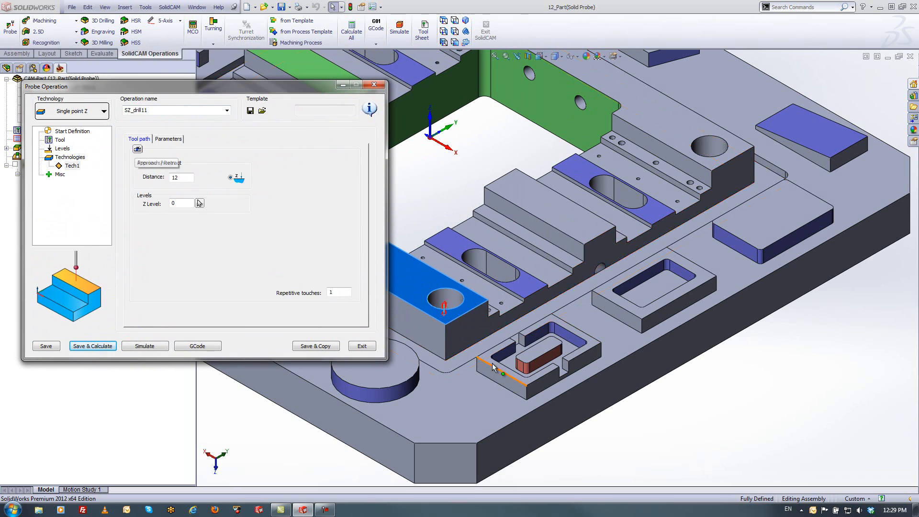
scroll(424, 342, down, 3)
scroll(467, 297, down, 5)
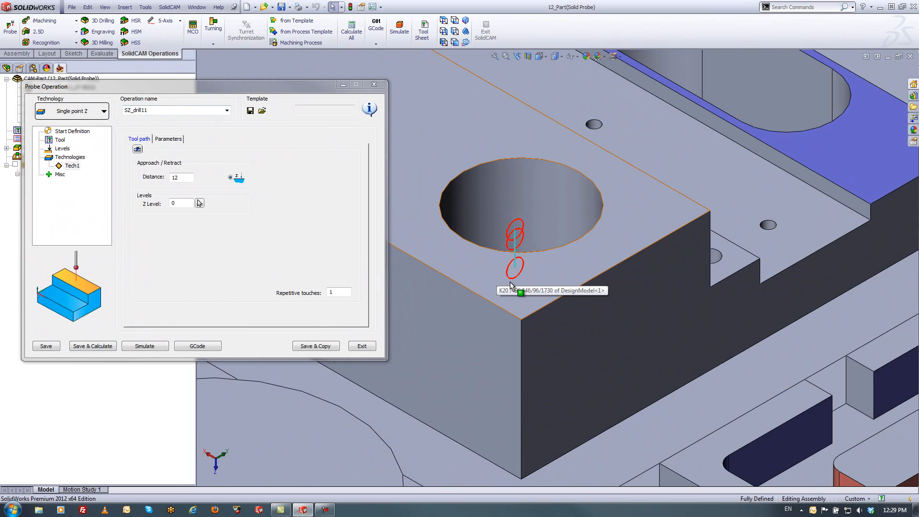
Check the Z level and repetitive touches settings of Tech1
click(180, 204)
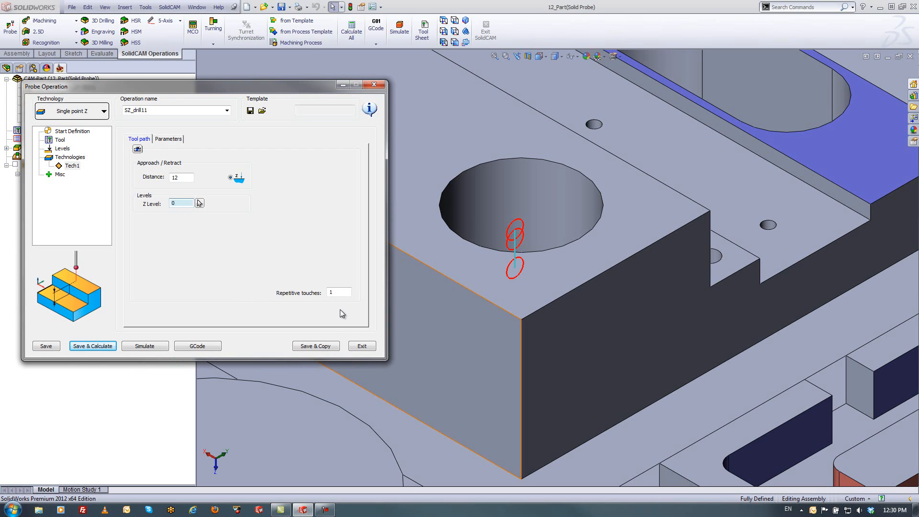
click(345, 291)
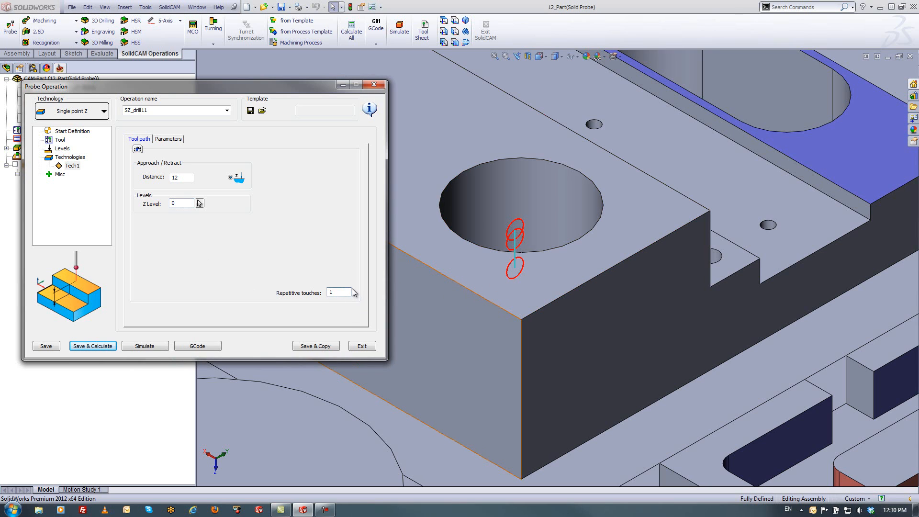
drag(344, 290, 324, 293)
Review the probe cycle parameters and point tolerances, then save and calculate the operation and close it
click(168, 139)
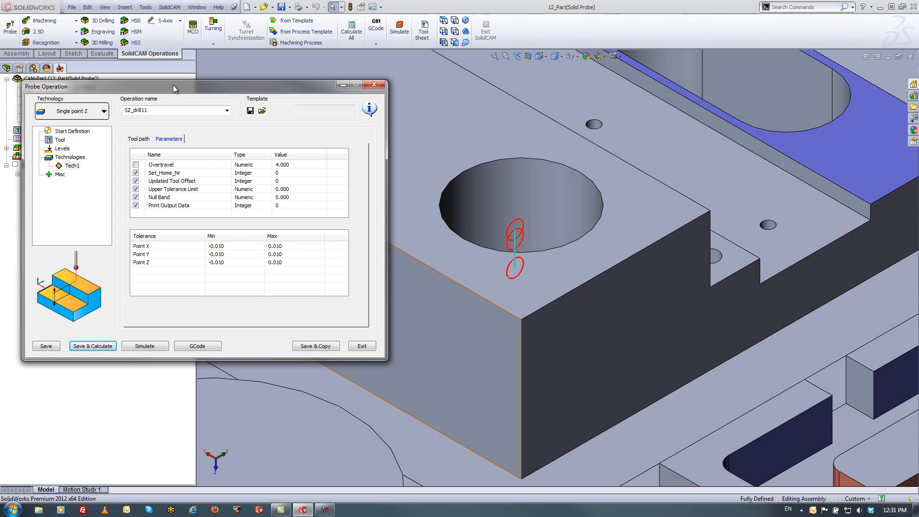
drag(173, 84, 176, 65)
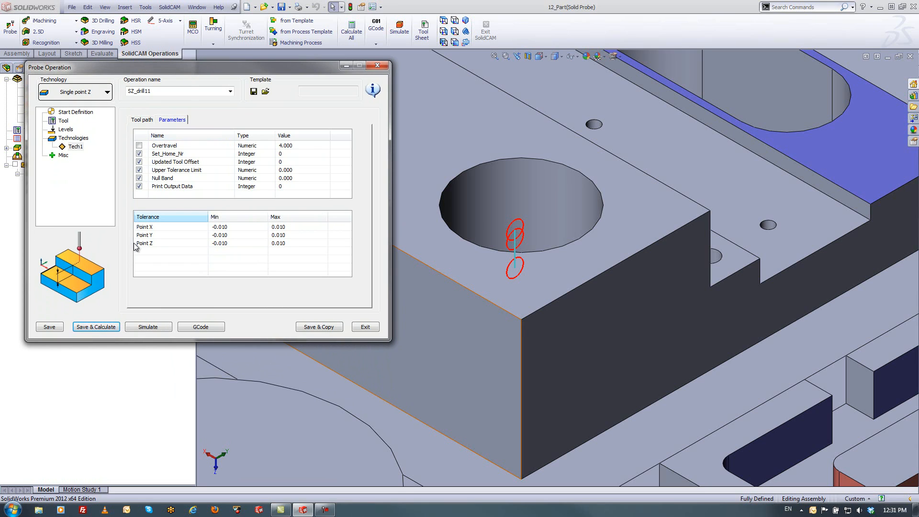
click(96, 327)
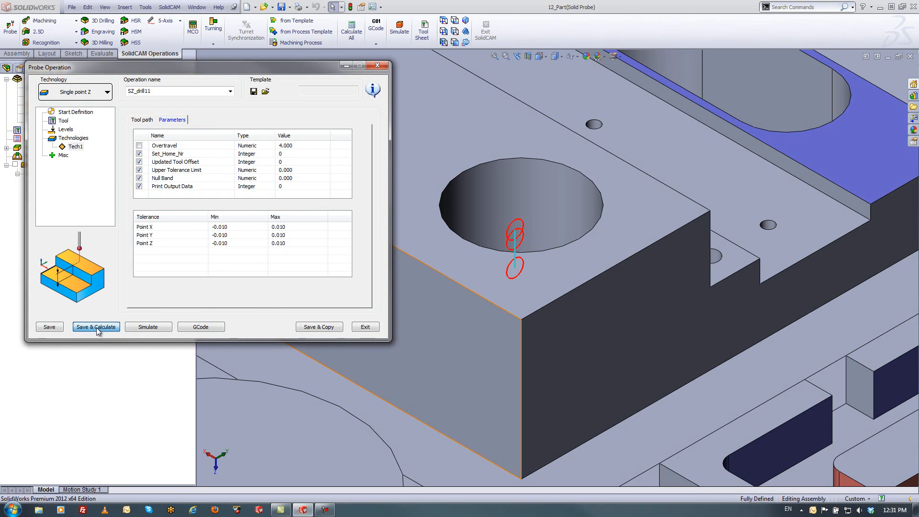
click(365, 327)
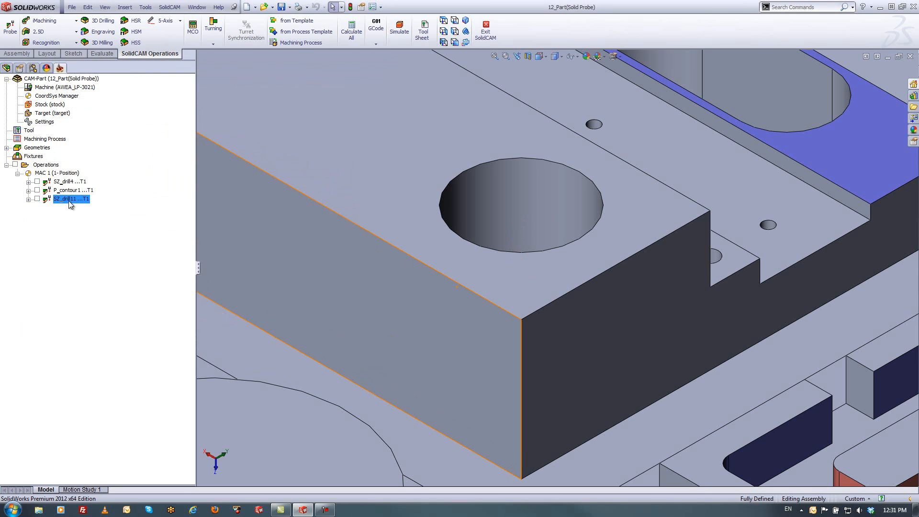
Examine the probe cycles in the AWEA_LP-3021 controller definition, including the Cycle Plane X parameters, and close the machine editor
double_click(60, 88)
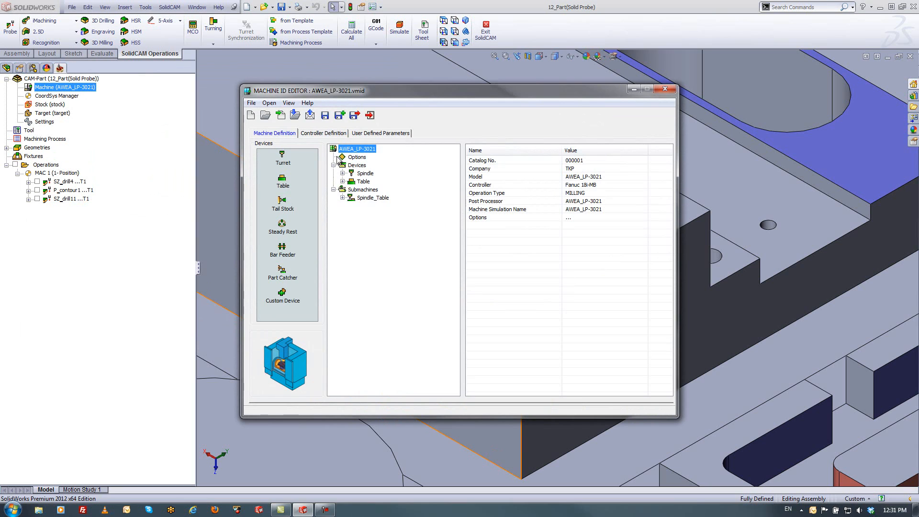
click(312, 136)
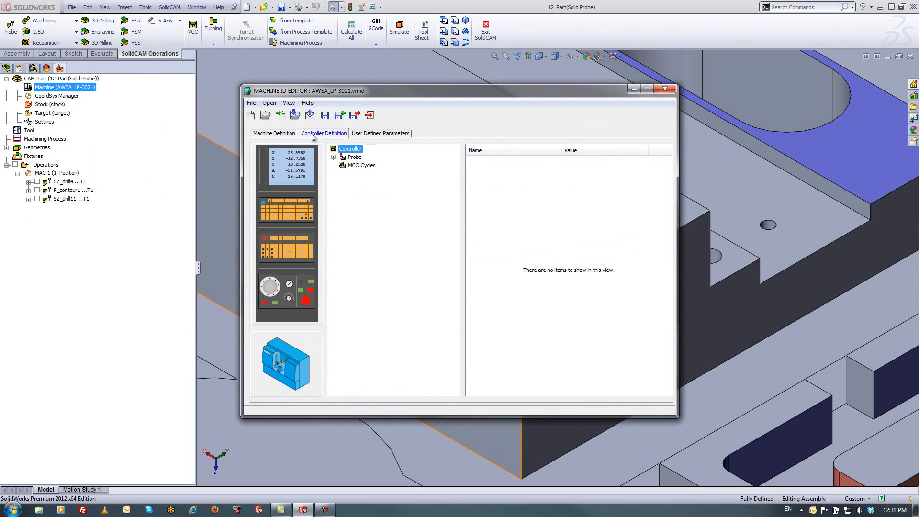
click(333, 157)
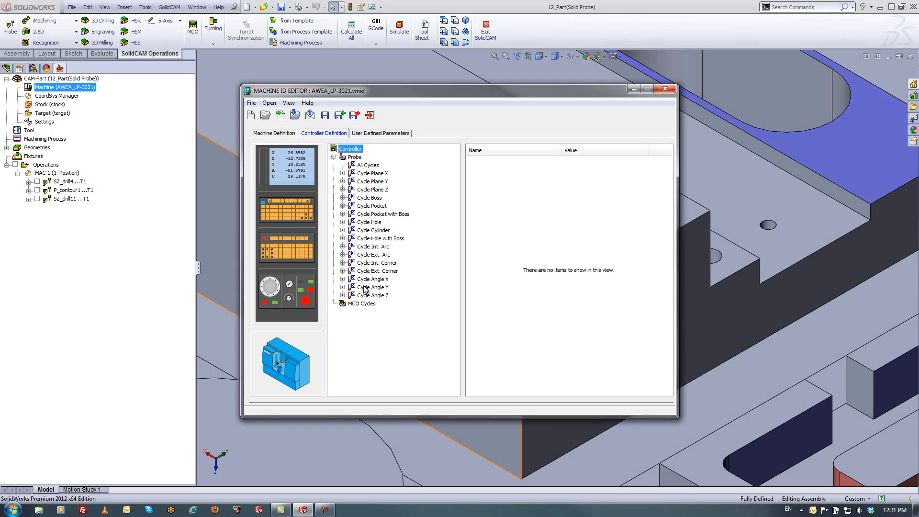
click(367, 174)
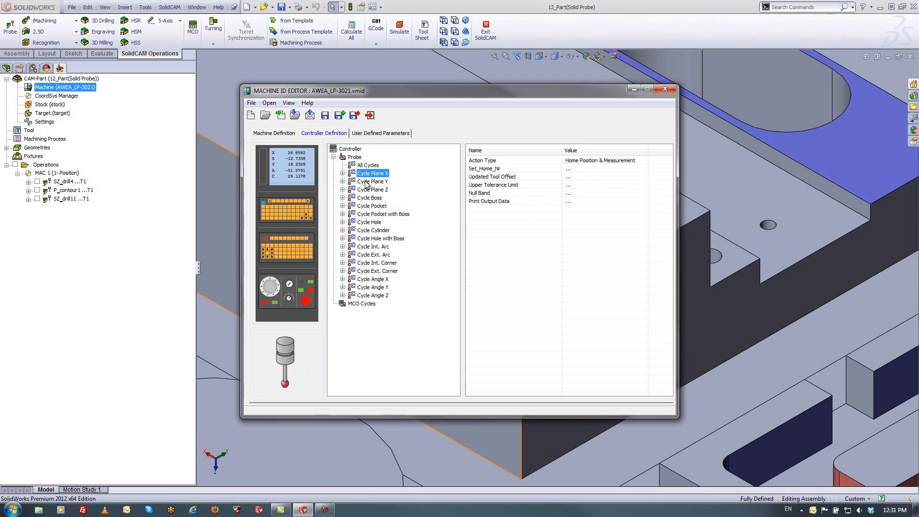
click(664, 90)
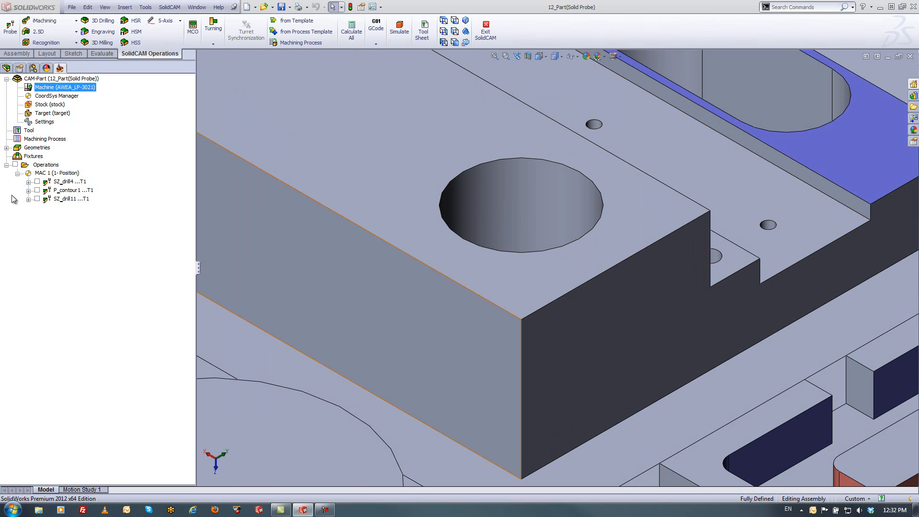
Save a copy of the SZ_drill11 probe operation and change the copy's technology to Single point X
double_click(59, 198)
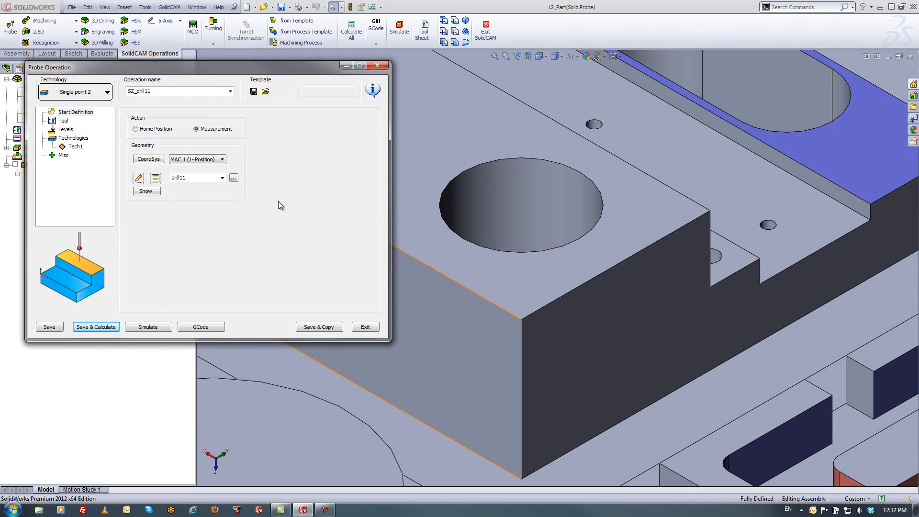
click(318, 327)
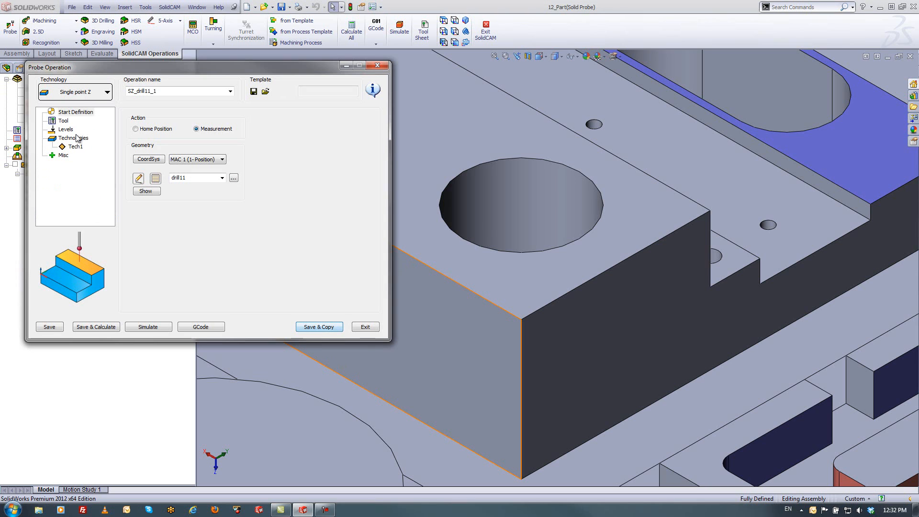
click(82, 92)
click(59, 114)
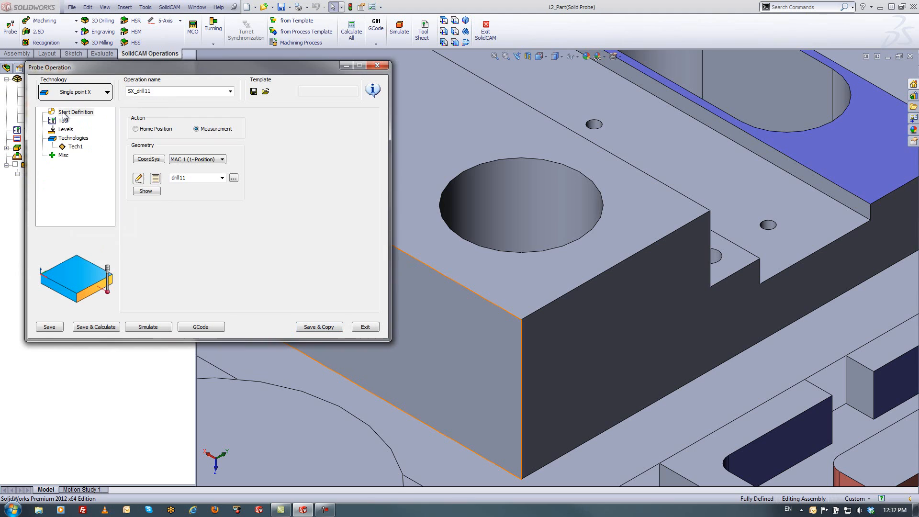
Define a new point geometry for the SX operation on the stepped side face beside the large hole
click(155, 178)
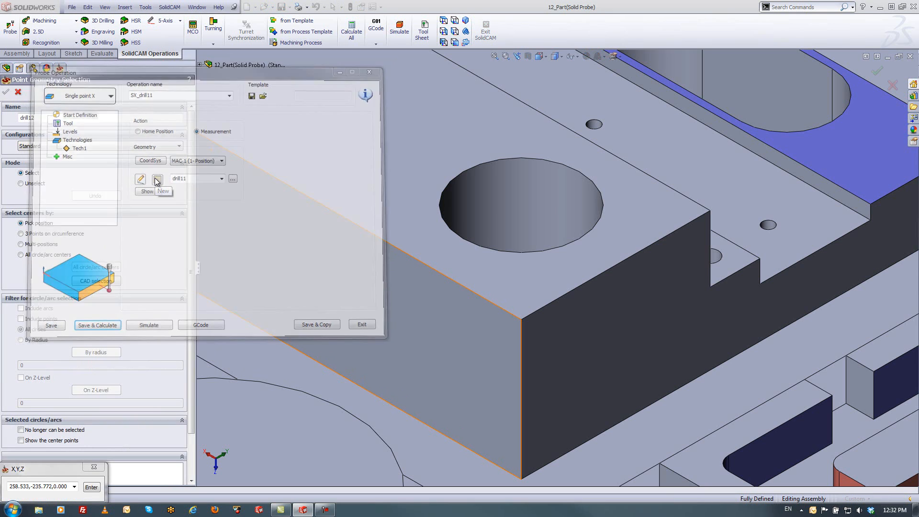
click(601, 337)
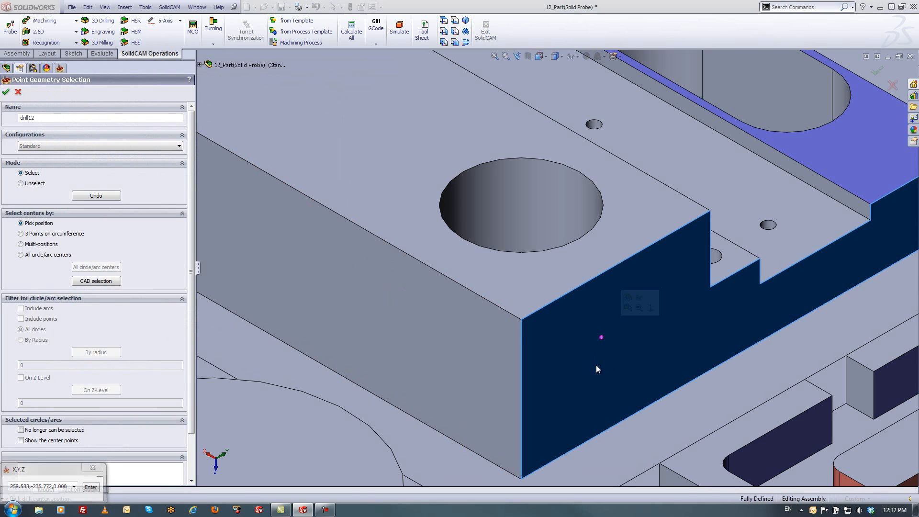
click(5, 92)
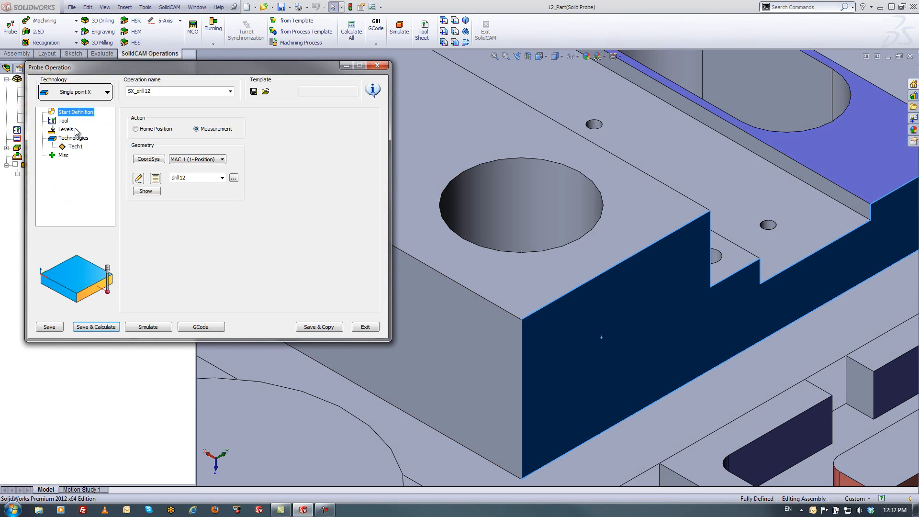
Preview Tech1's probe path, with the approach switched to the opposite side of the face and the Z level set to -13
click(75, 147)
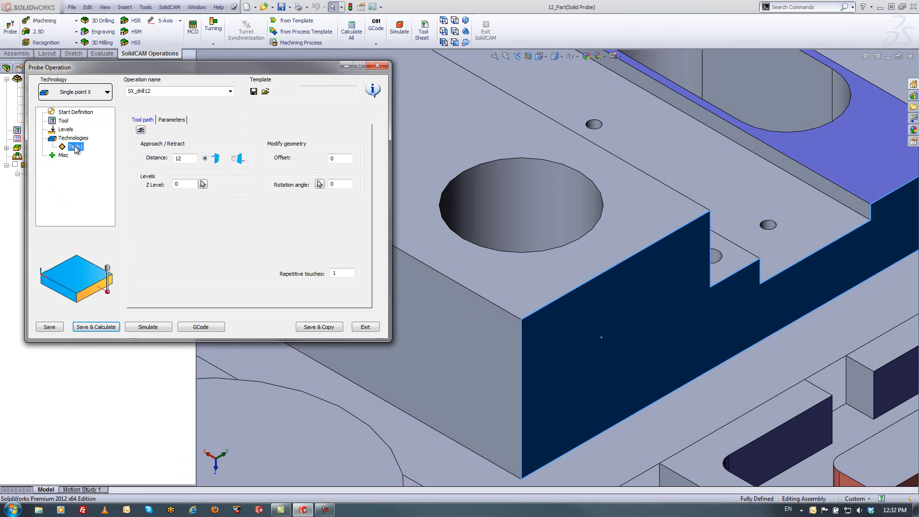
click(140, 130)
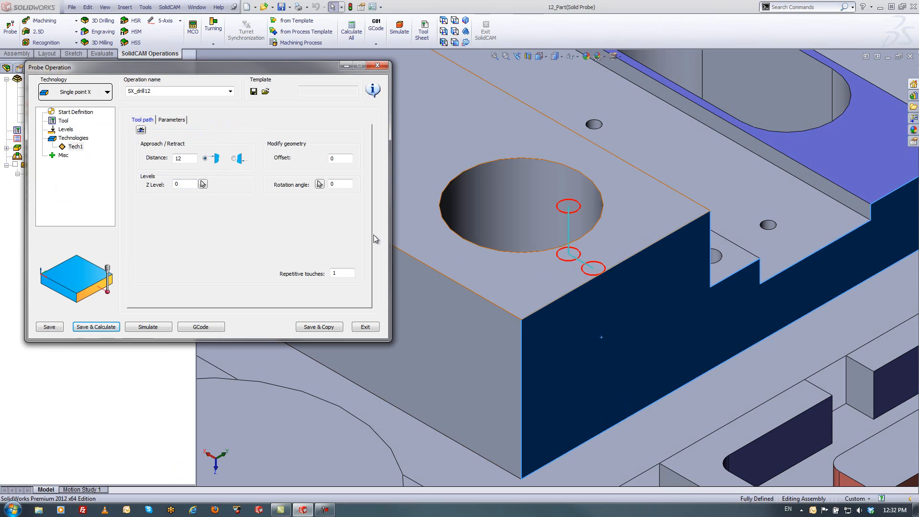
click(234, 159)
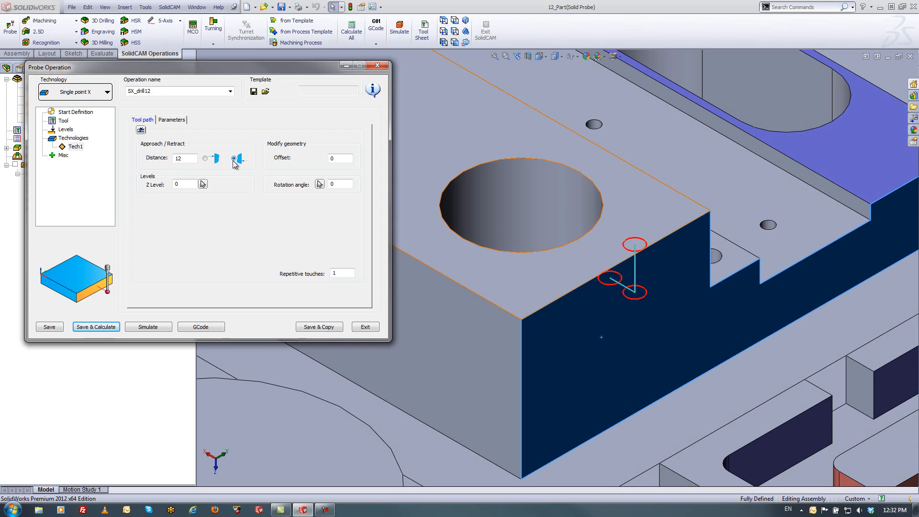
click(183, 185)
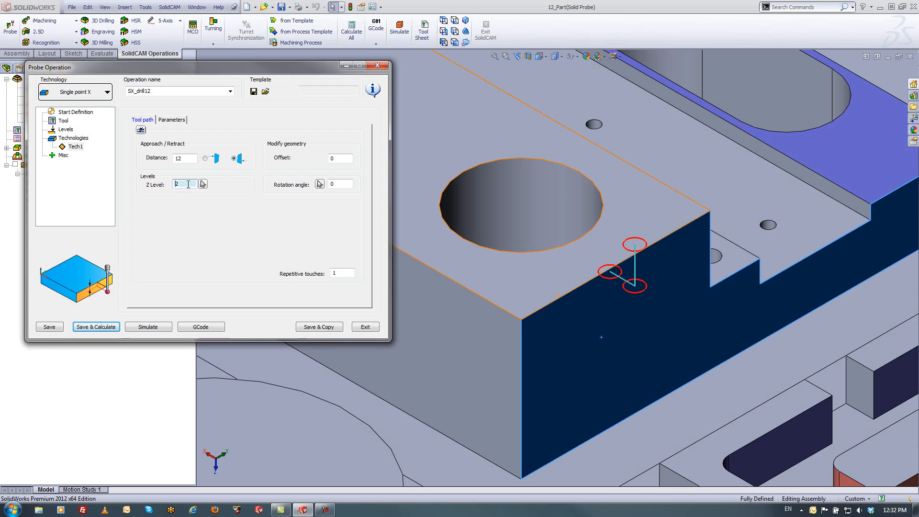
text(-6)
key(BackSpace)
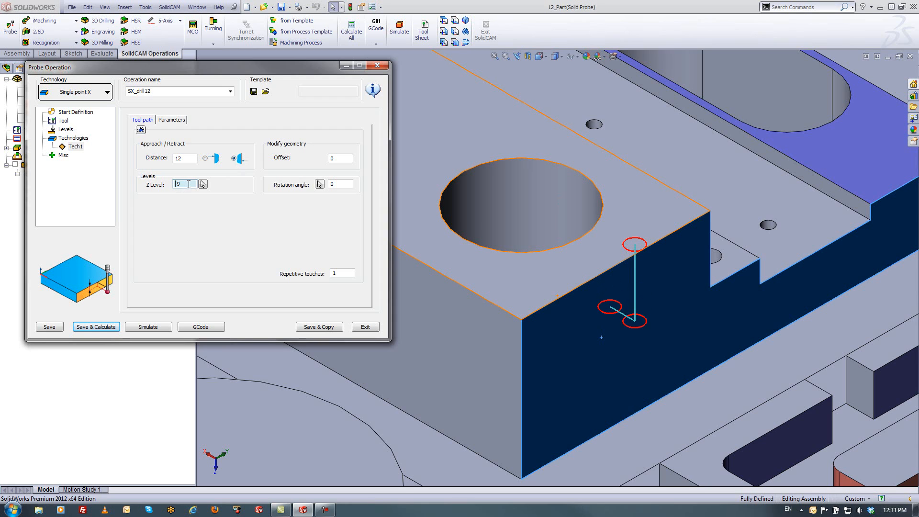
text(13)
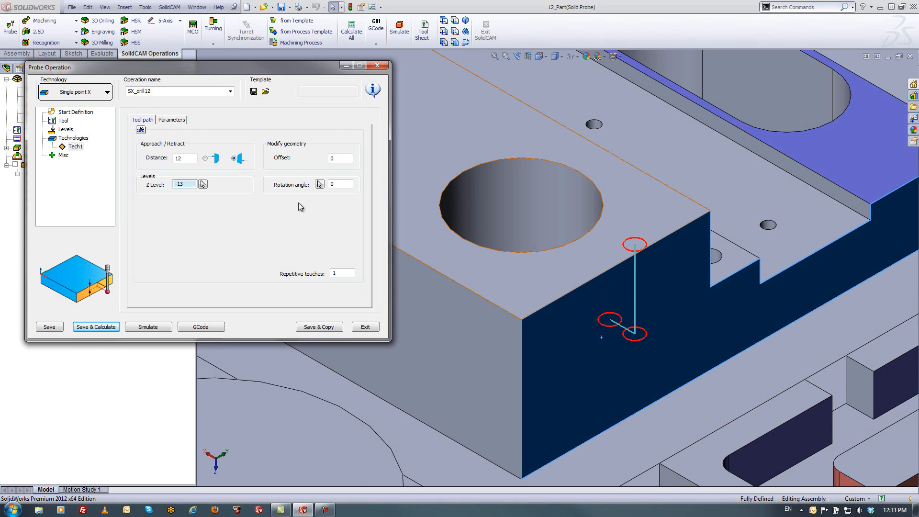
Save a copy of the SX_drill12 operation and change the copy's technology to Single point Y
click(341, 274)
click(318, 328)
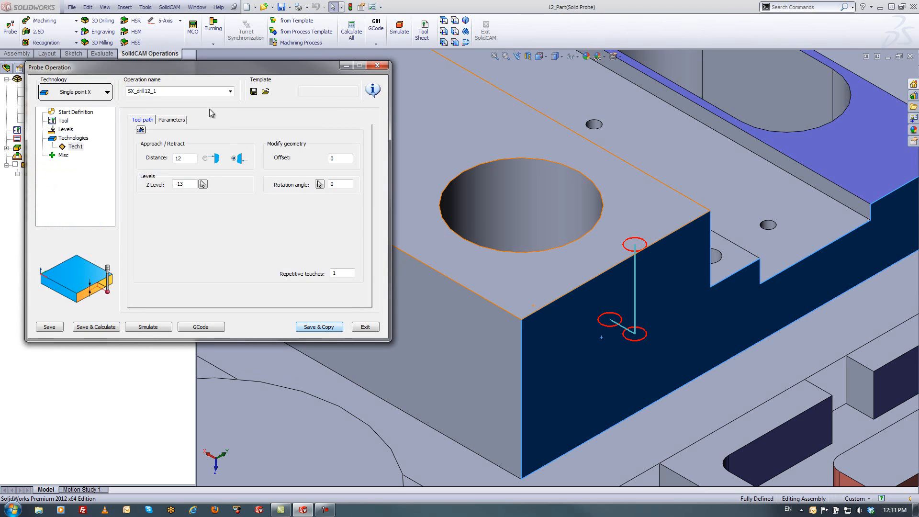
click(91, 92)
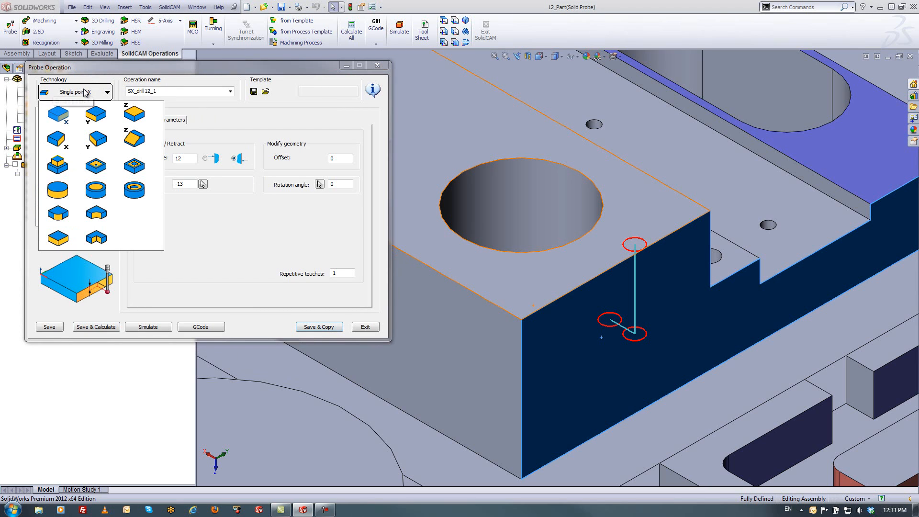
click(98, 114)
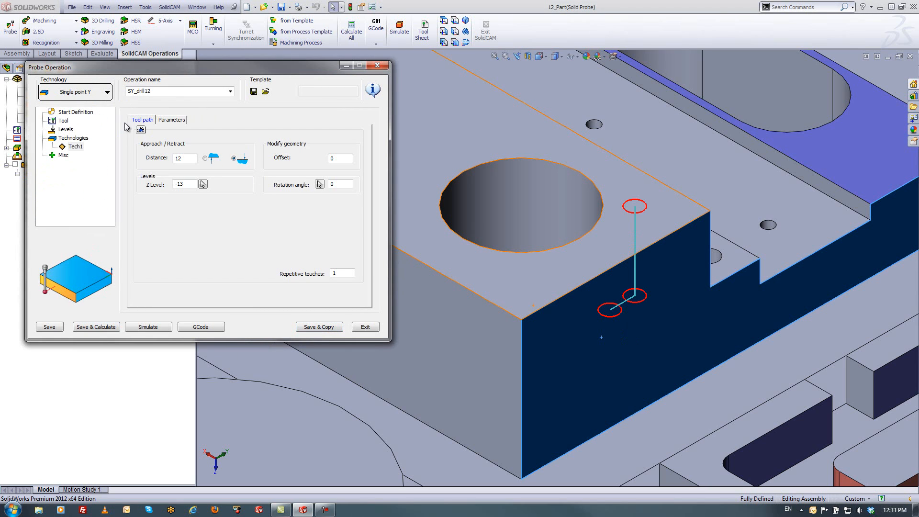
Define a new point geometry for the Single point Y operation on the adjacent long side face
click(87, 111)
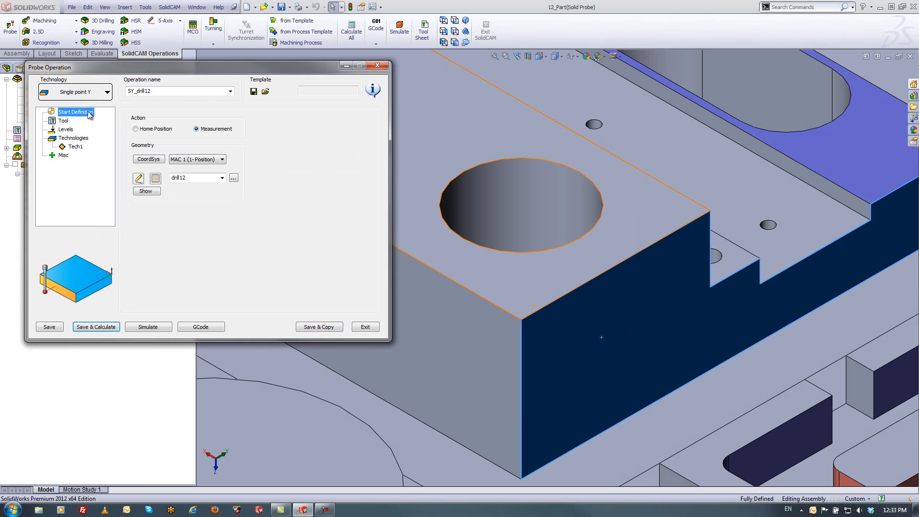
click(156, 180)
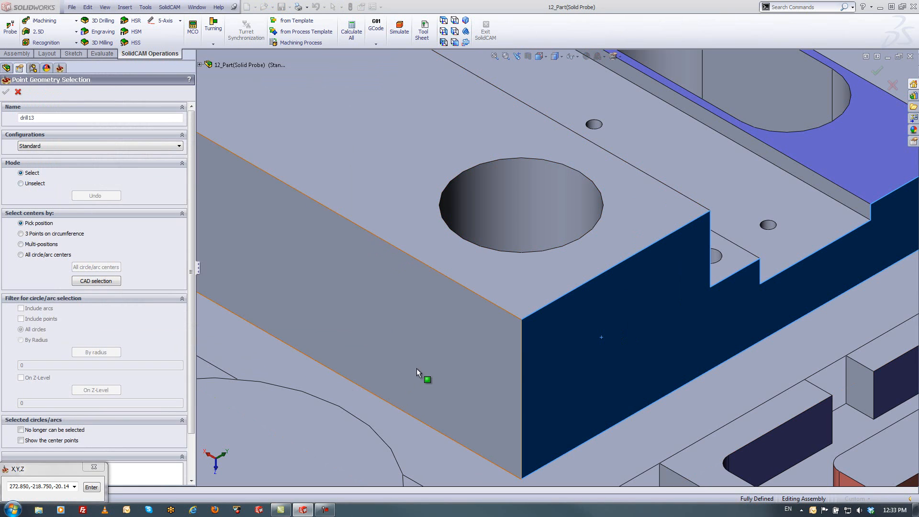
click(435, 361)
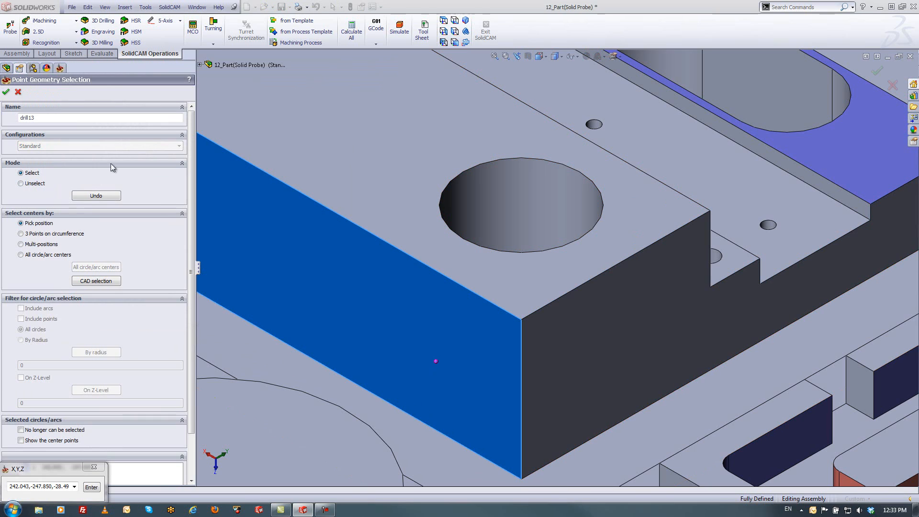
click(5, 91)
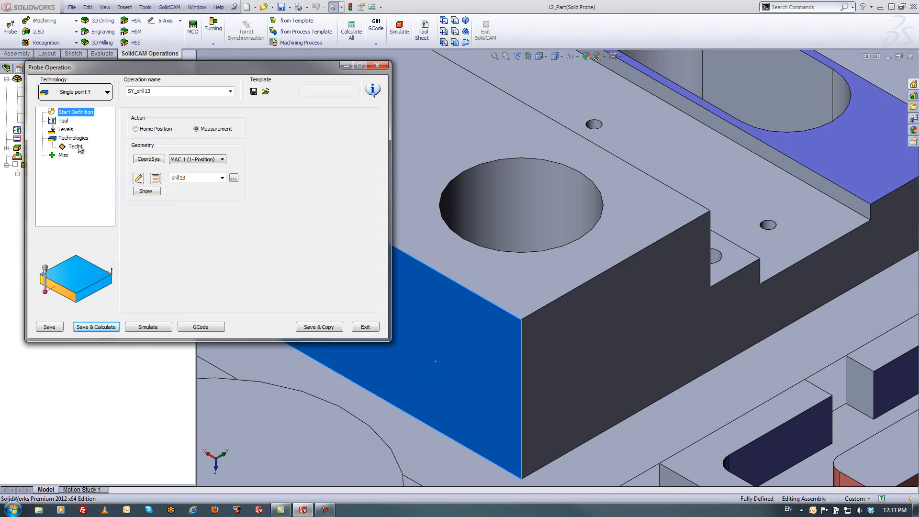
Set Tech1's Z level to -12 in the Single point Y operation and preview the probe path
click(76, 146)
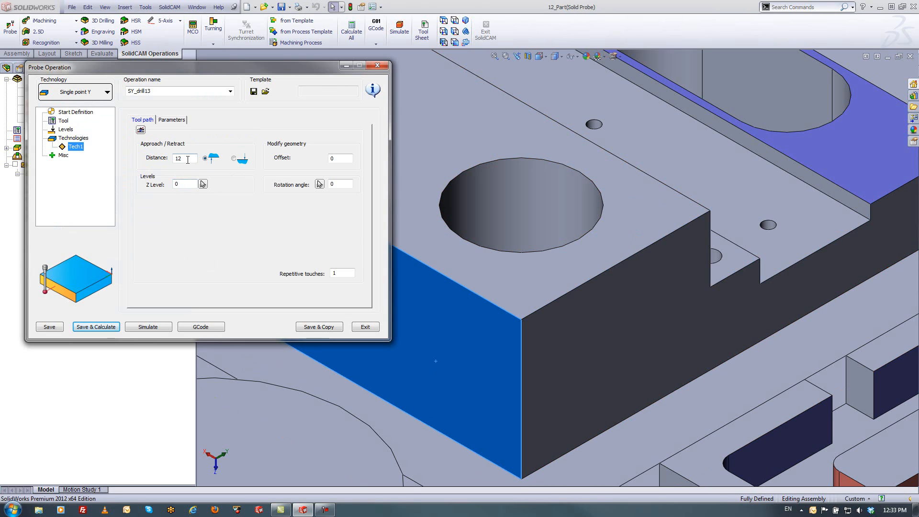
click(181, 182)
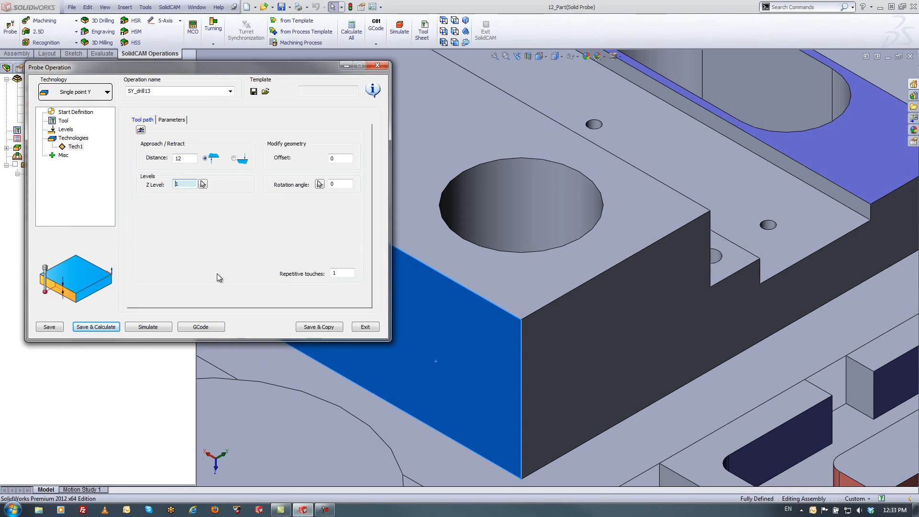
text(6)
key(Home)
text(-)
click(141, 129)
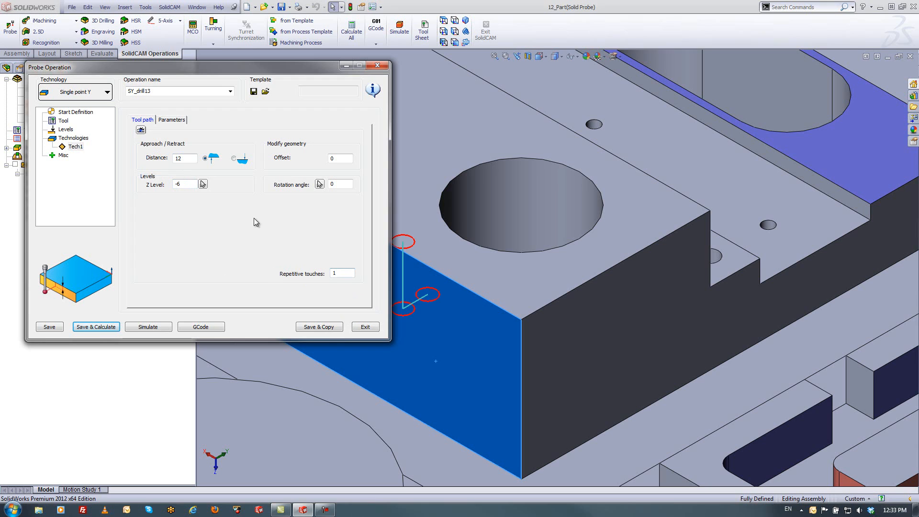
drag(177, 184, 188, 185)
text(7)
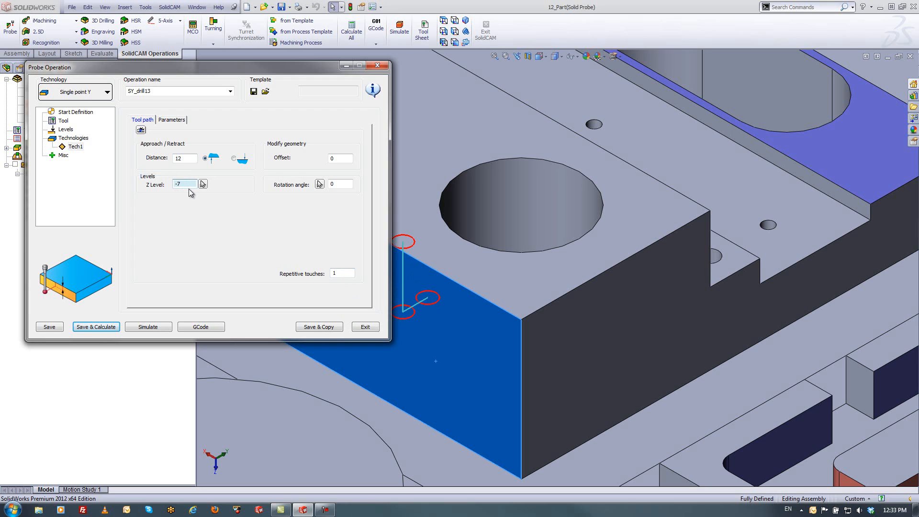
key(BackSpace)
text(12)
Set the approach/retract distance of the Single point Y path to 26
drag(203, 67, 138, 47)
click(126, 137)
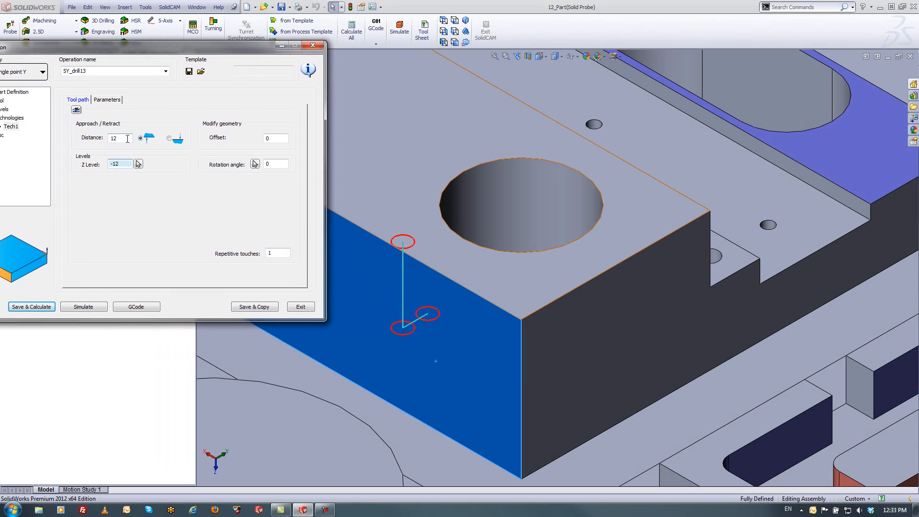
key(BackSpace)
key(BackSpace)
text(22)
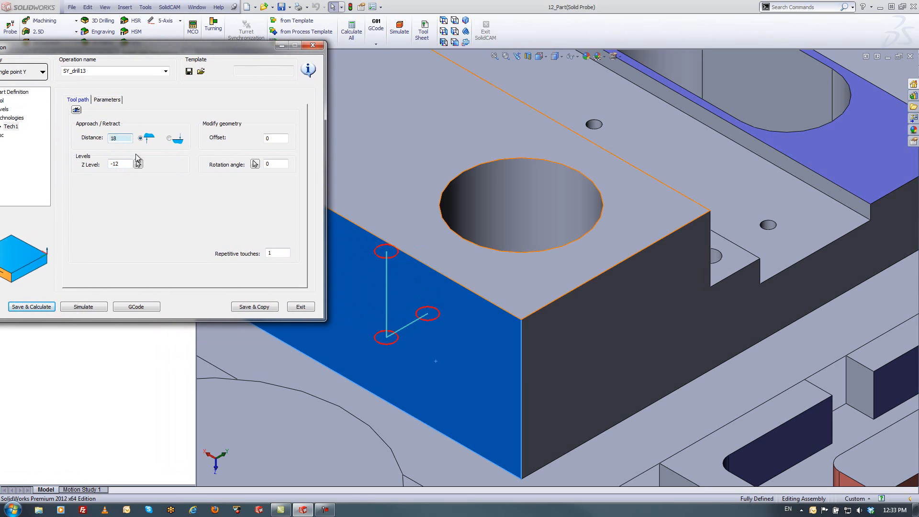
key(BackSpace)
text(4)
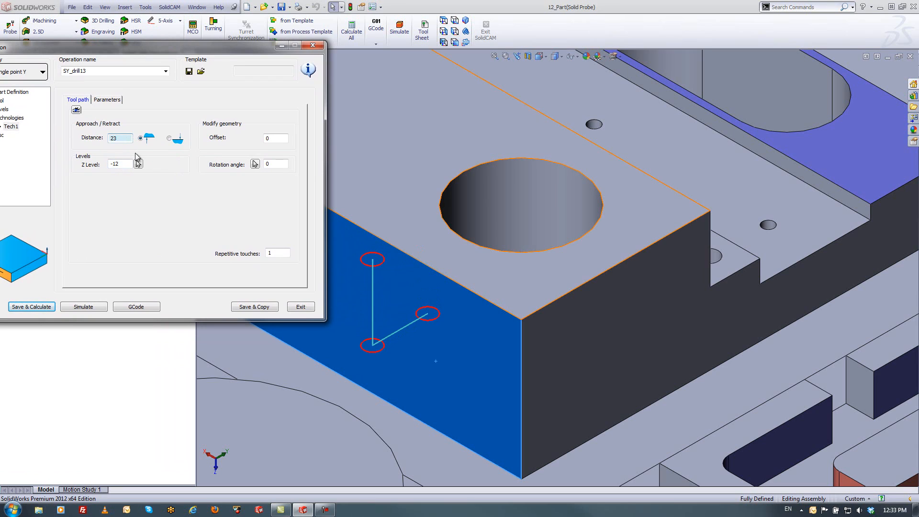
key(BackSpace)
text(6)
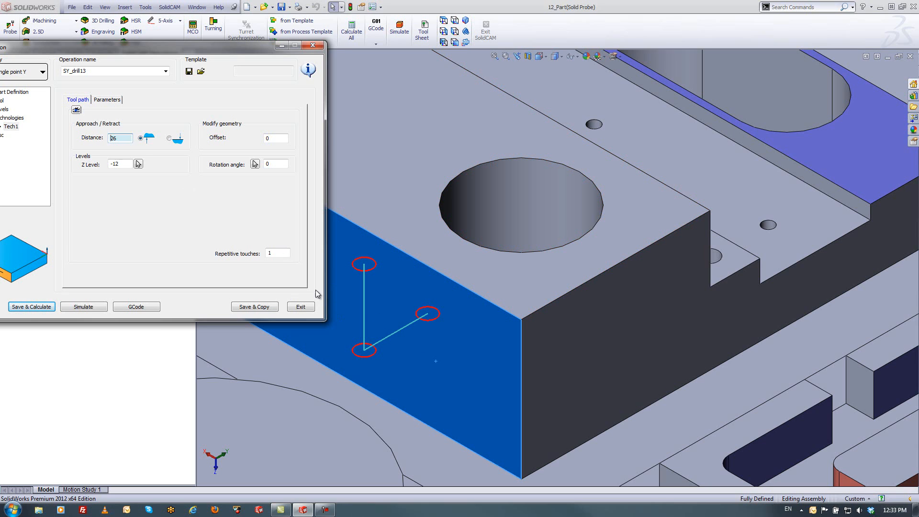
Try rotation angles of 11, -12 and -17 on the probe path and reset the angle to 0
click(273, 164)
text(7)
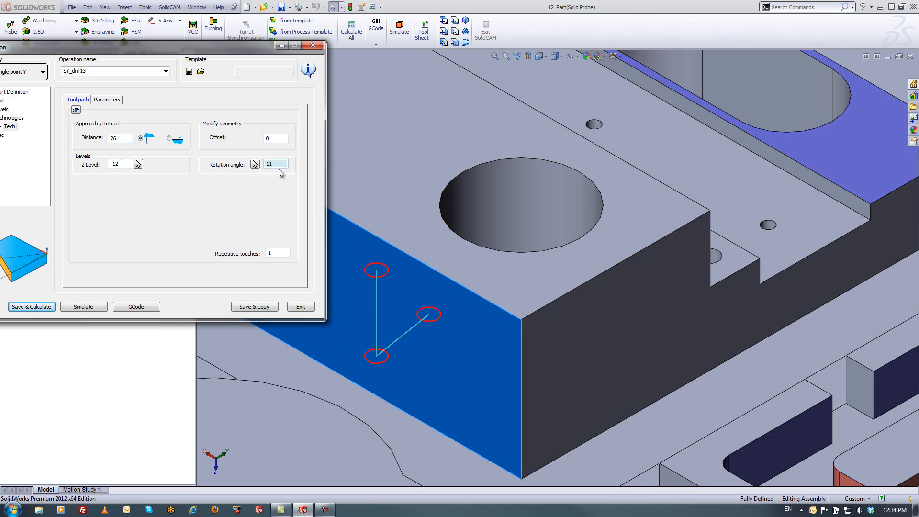
key(BackSpace)
text(12)
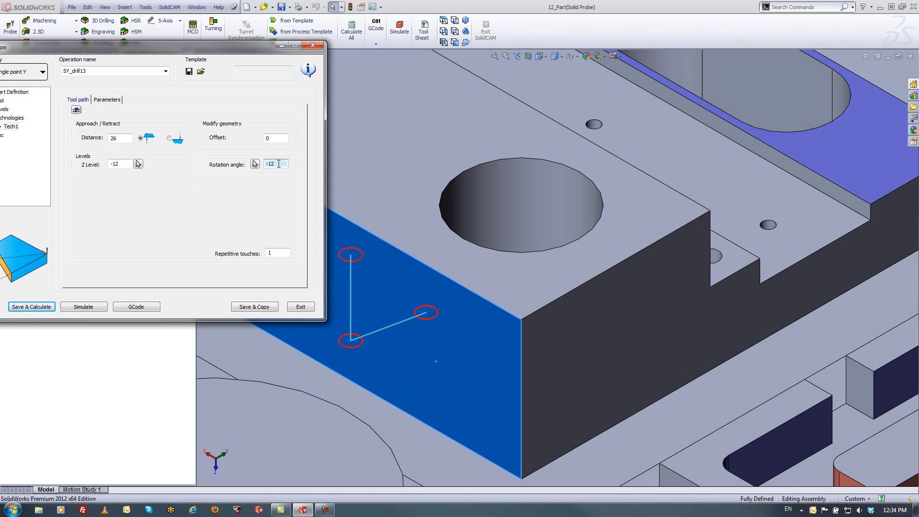
key(BackSpace)
text(7)
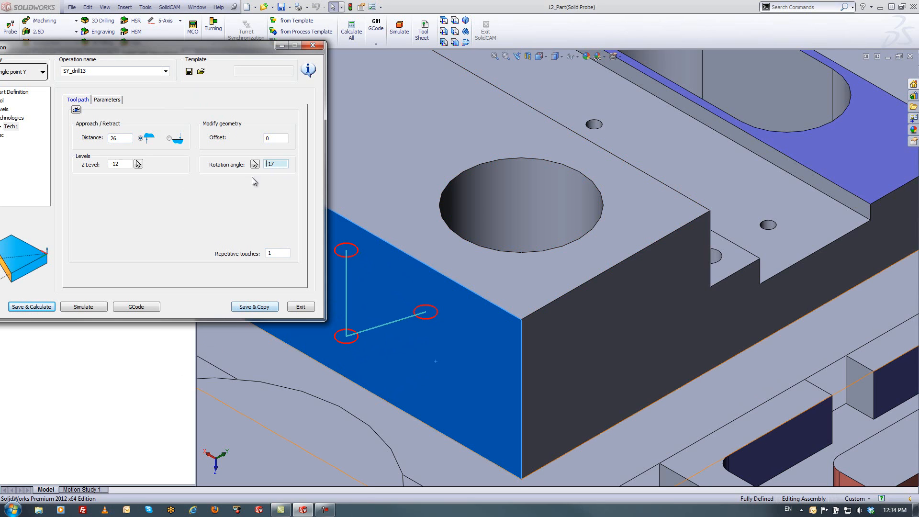
drag(277, 163, 265, 165)
text(0)
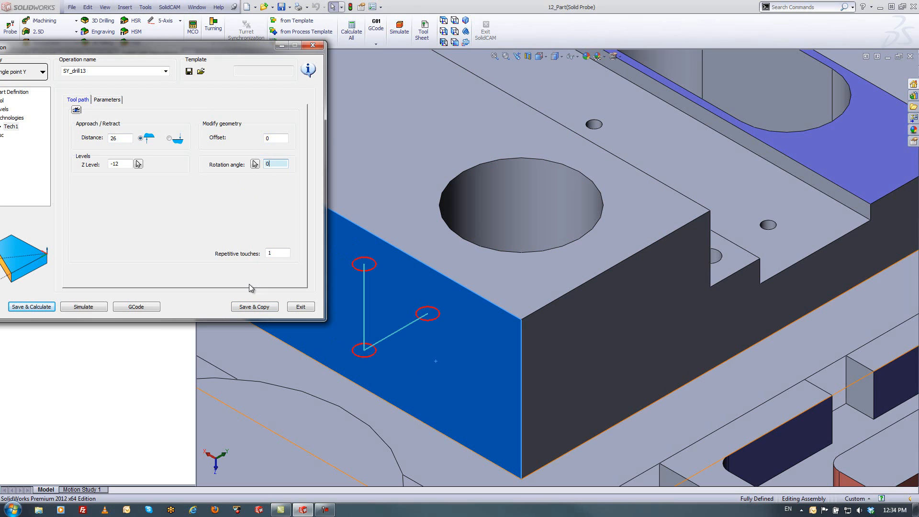
Save and calculate SY_drill13, and open the simulation with the operations SZ_drill11 through SY_drill13 selected
click(35, 309)
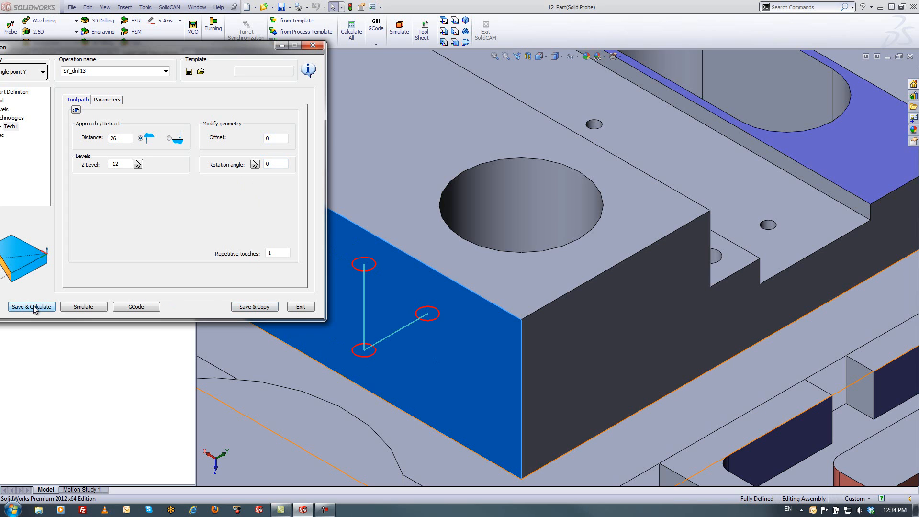
click(79, 309)
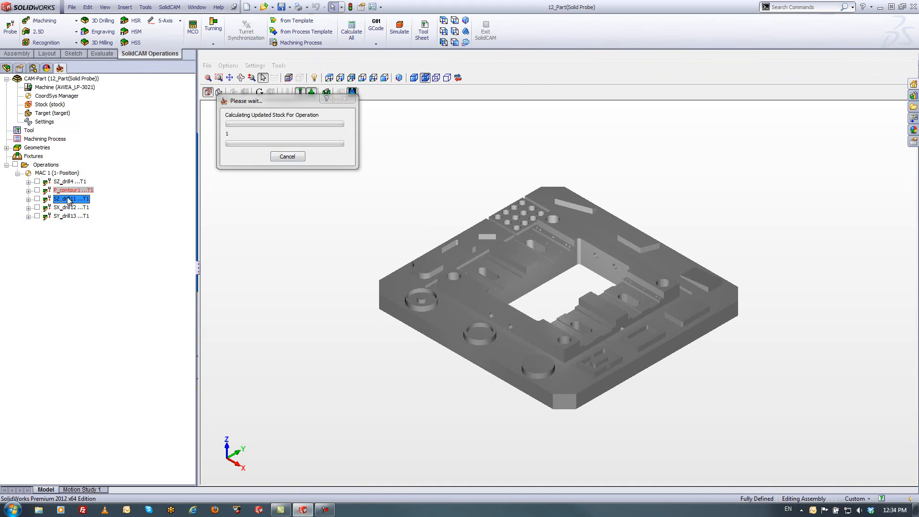
shift+click(67, 216)
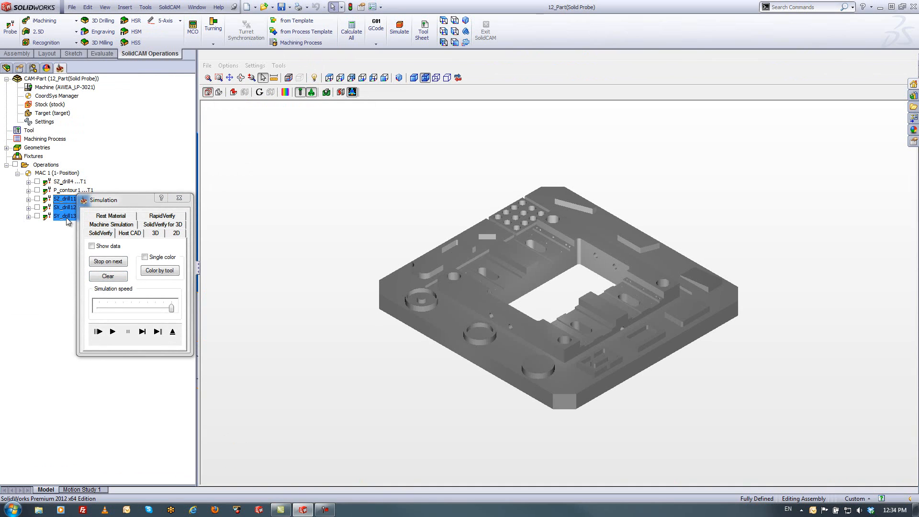
Run the SolidVerify simulation of the three single point operations one by one at reduced speed near the probed corner
drag(143, 200, 173, 112)
scroll(603, 359, up, 4)
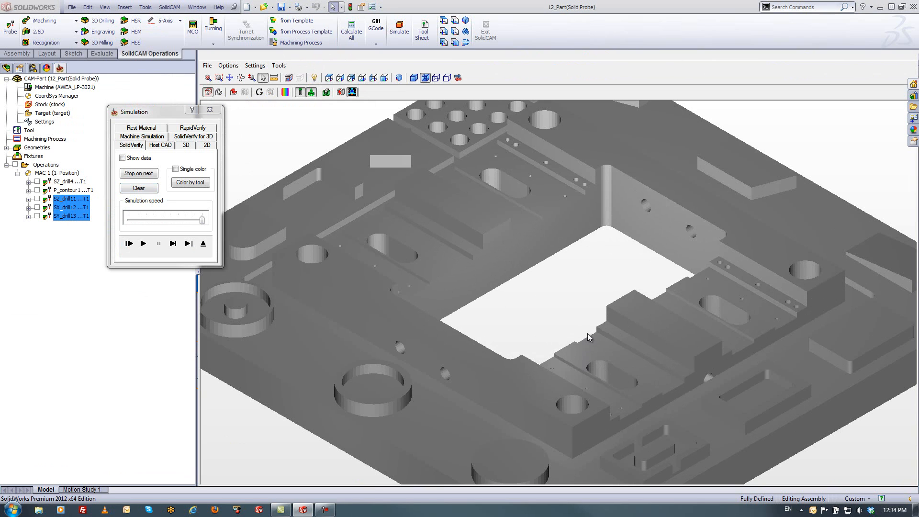
scroll(587, 333, up, 3)
drag(202, 220, 161, 221)
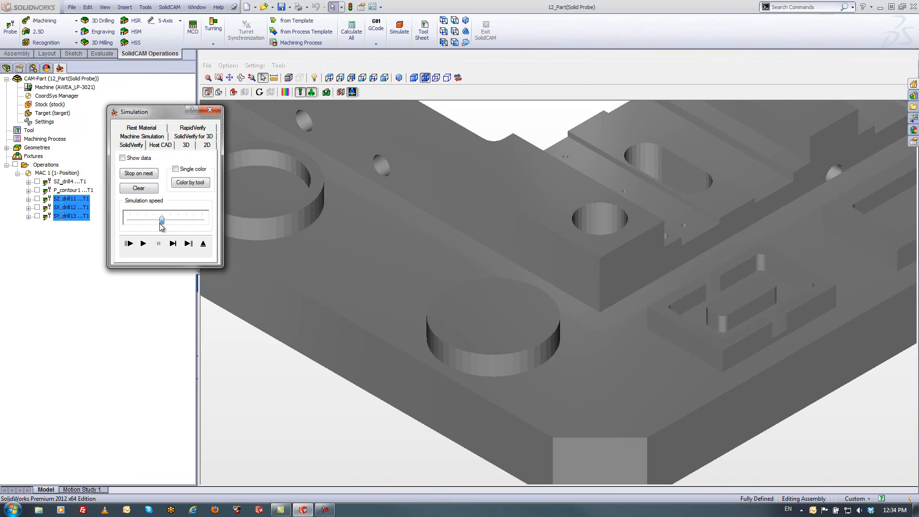
click(188, 244)
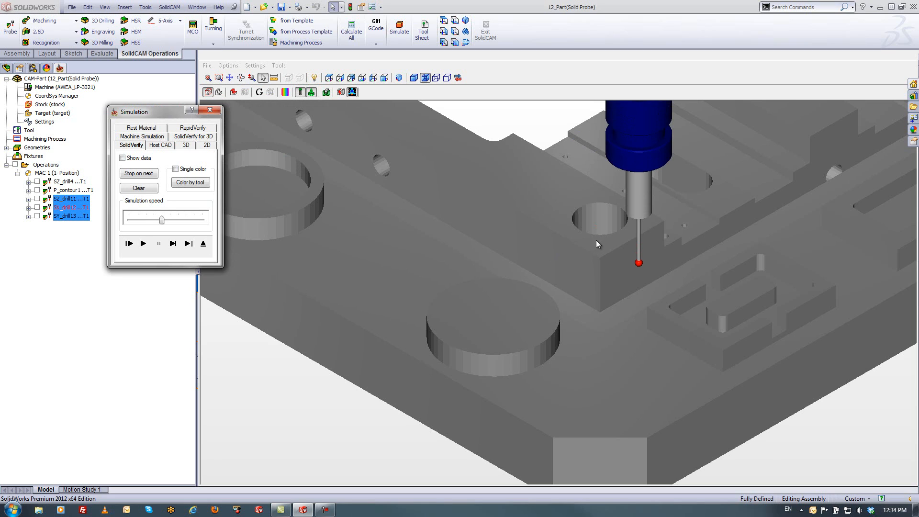
click(188, 244)
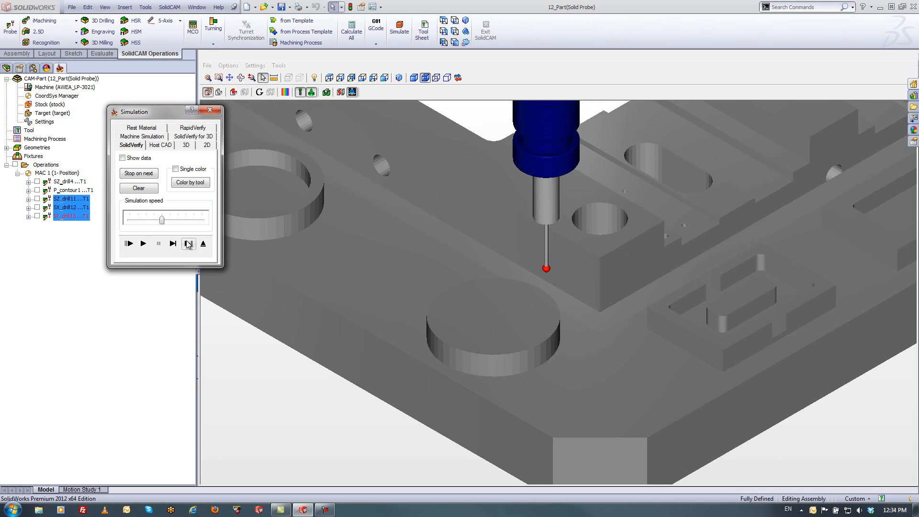
click(188, 244)
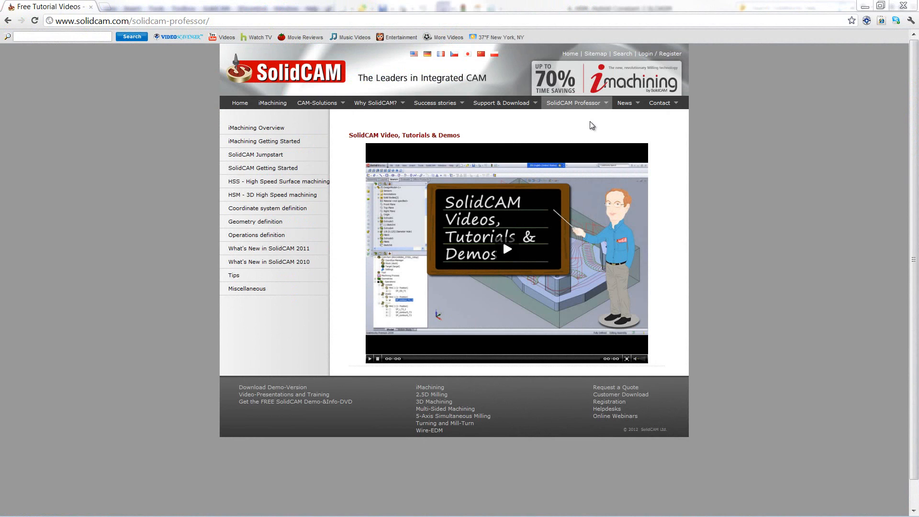
mouse_move(587, 110)
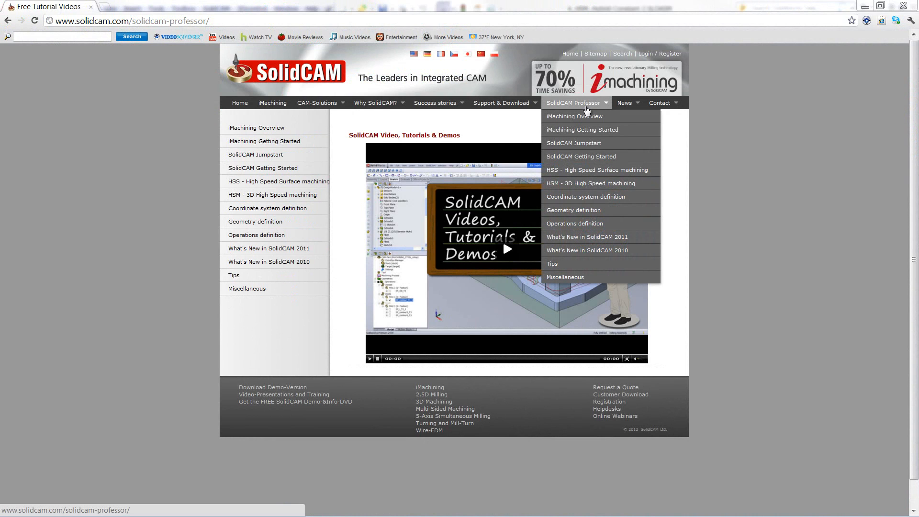